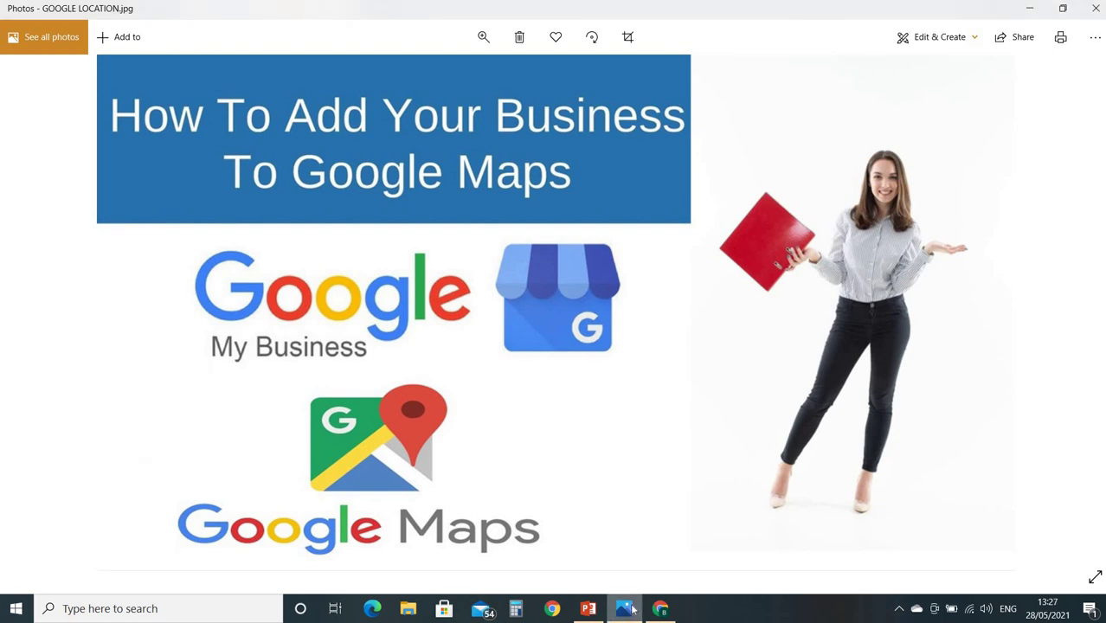
# Open the Google Maps website in a new Chrome tab via a GOOGLE MAPS search.
pyautogui.click(661, 608)
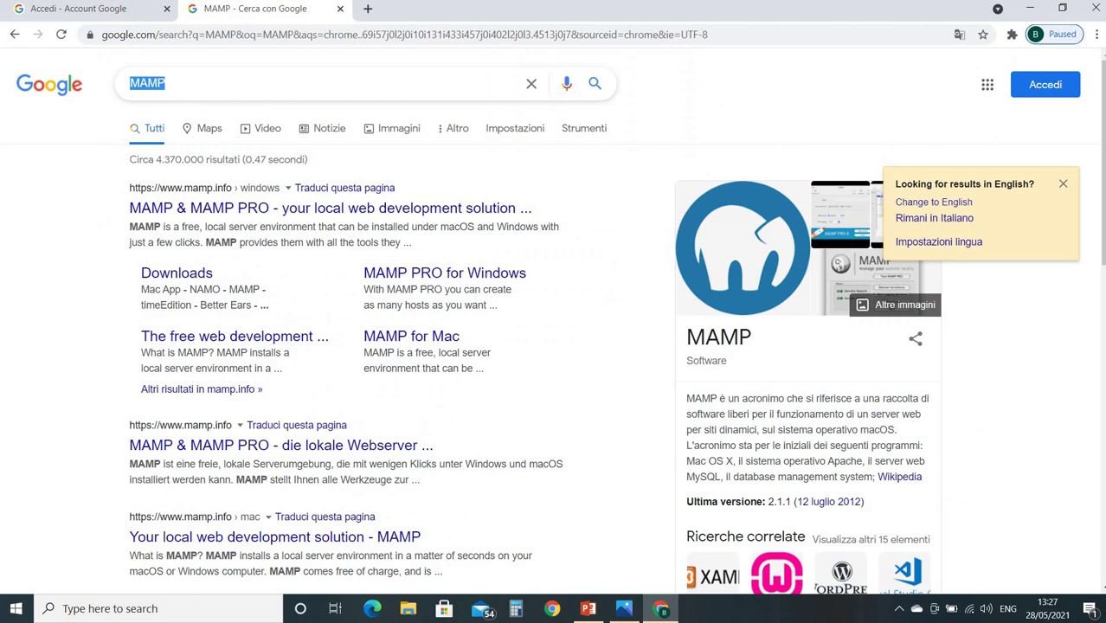
pyautogui.click(367, 8)
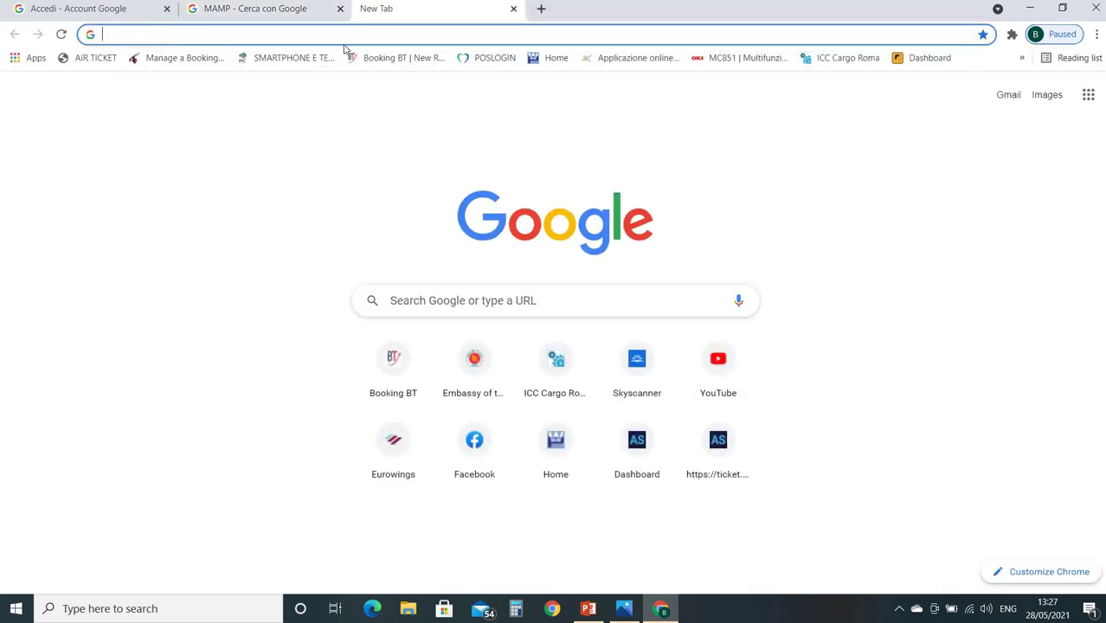
pyautogui.write('GOO')
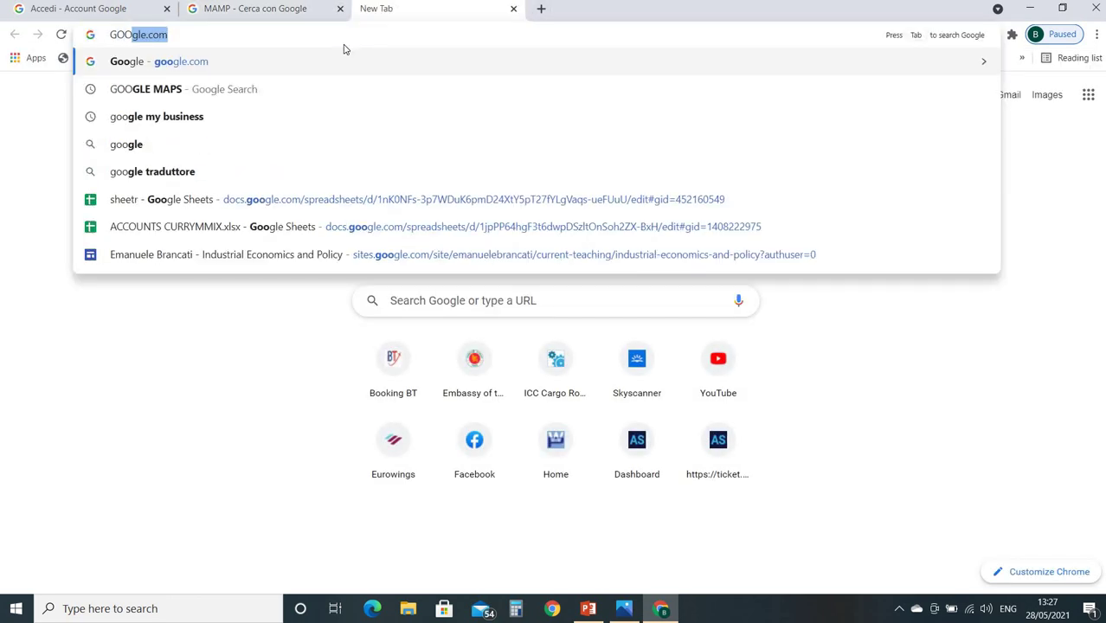
pyautogui.click(182, 89)
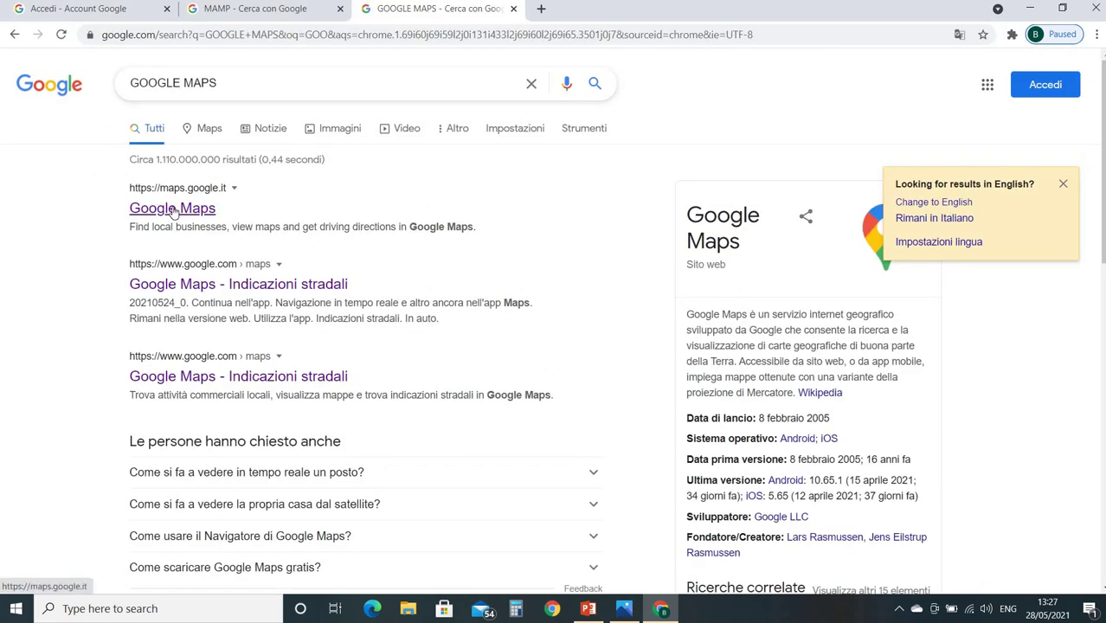
pyautogui.click(174, 208)
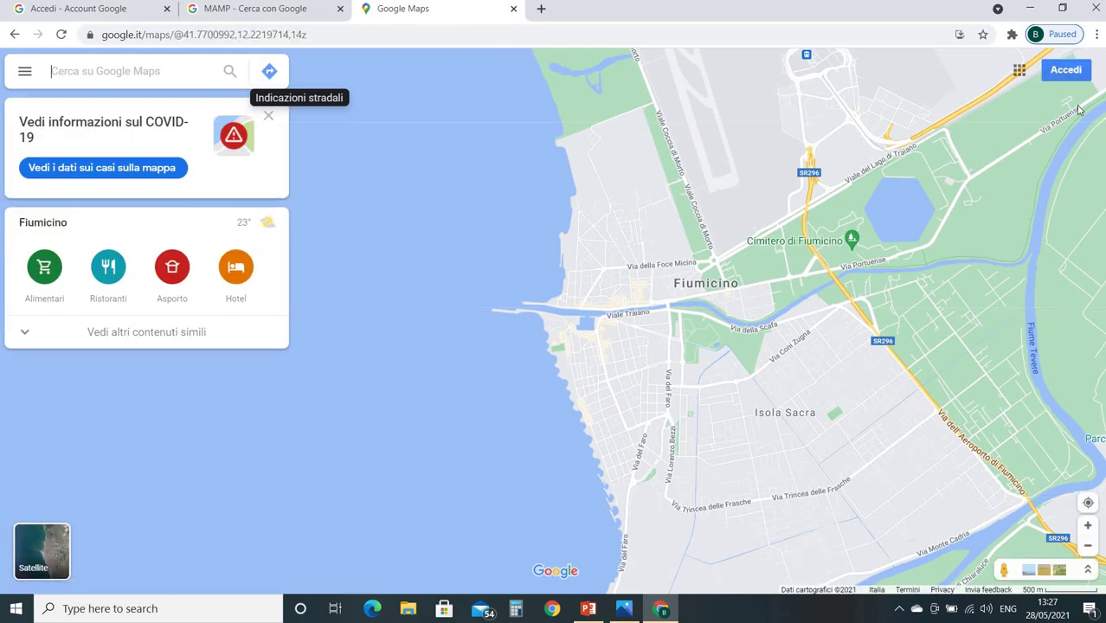
# Sign in to the Google account with the saved password.
pyautogui.click(1069, 76)
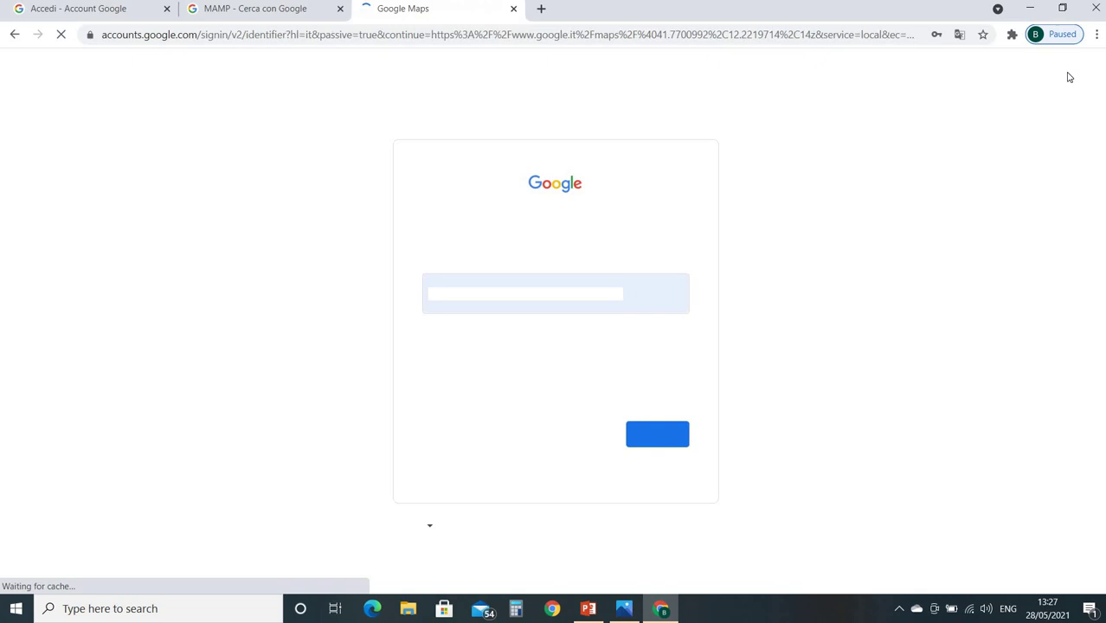
pyautogui.click(654, 434)
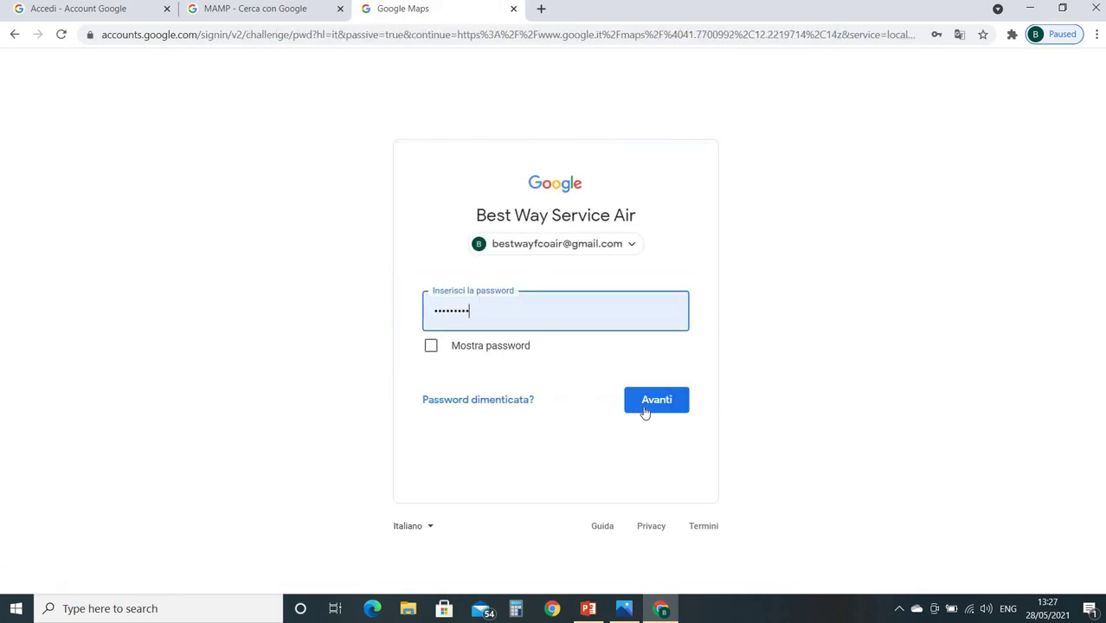
pyautogui.click(645, 412)
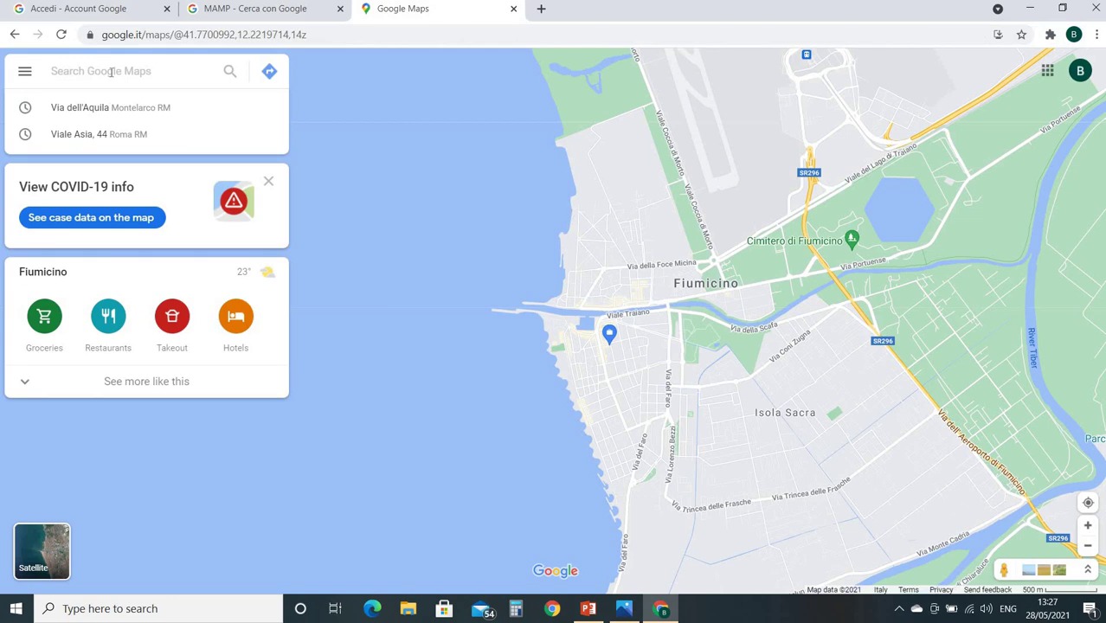
# Open Your places from the Maps menu to reach the Labeled list with the Work entry.
pyautogui.click(25, 73)
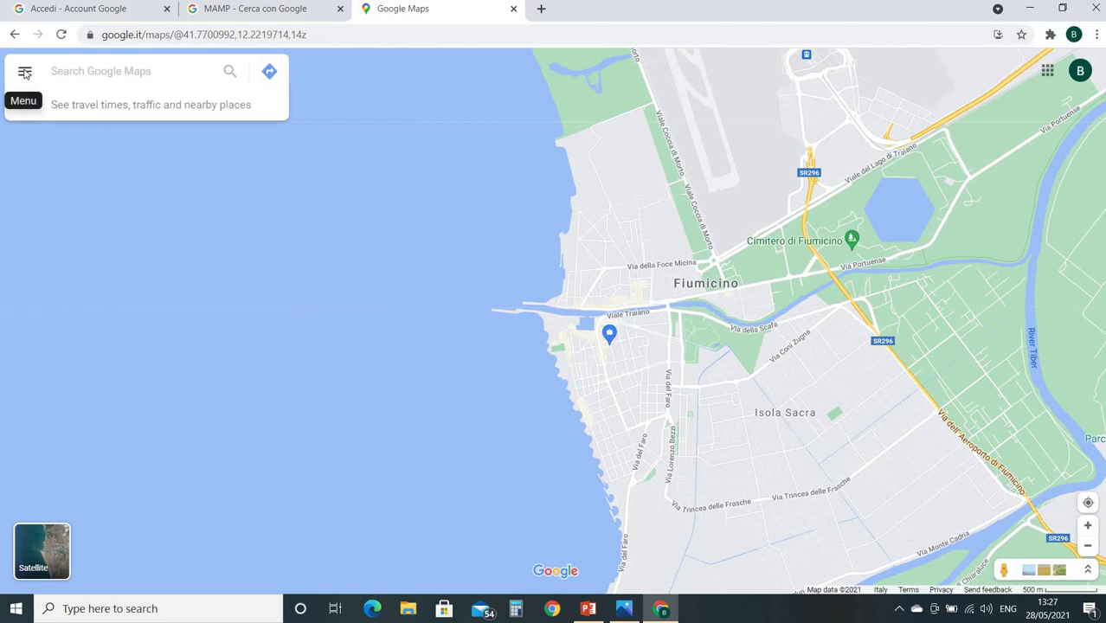
pyautogui.click(25, 73)
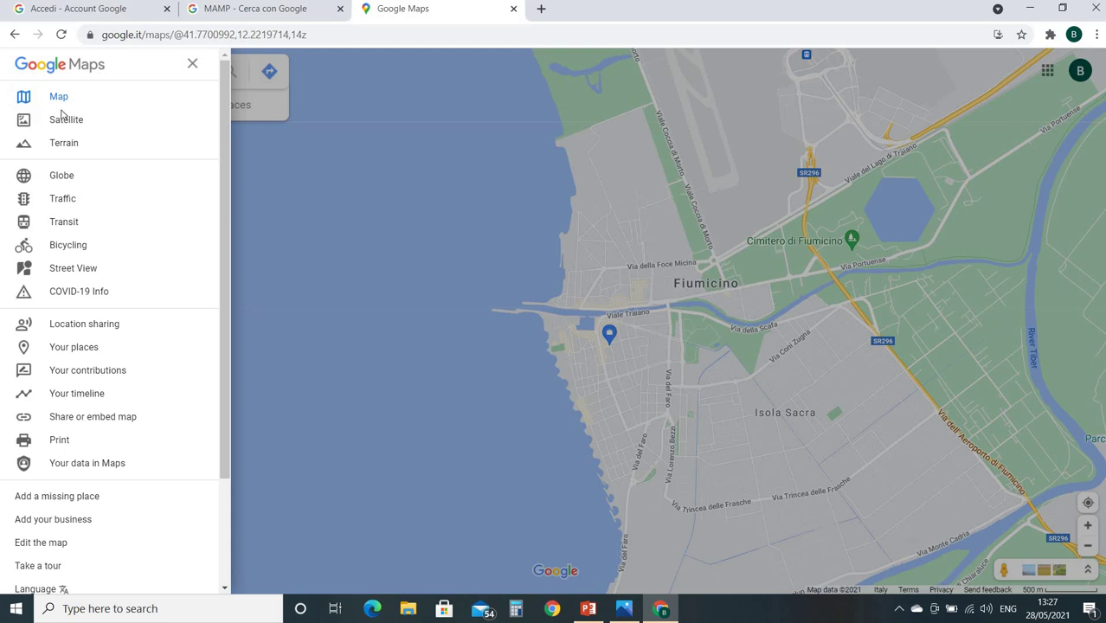
pyautogui.click(60, 203)
pyautogui.click(64, 353)
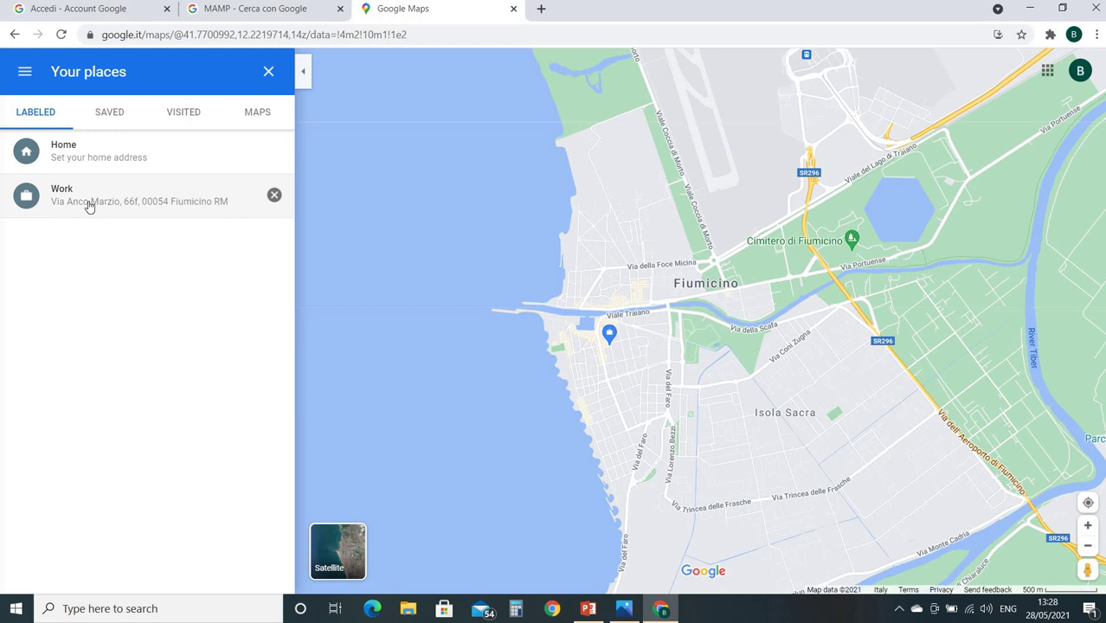
# Show the saved Work address in Fiumicino and reselect it from the search suggestions.
pyautogui.click(93, 205)
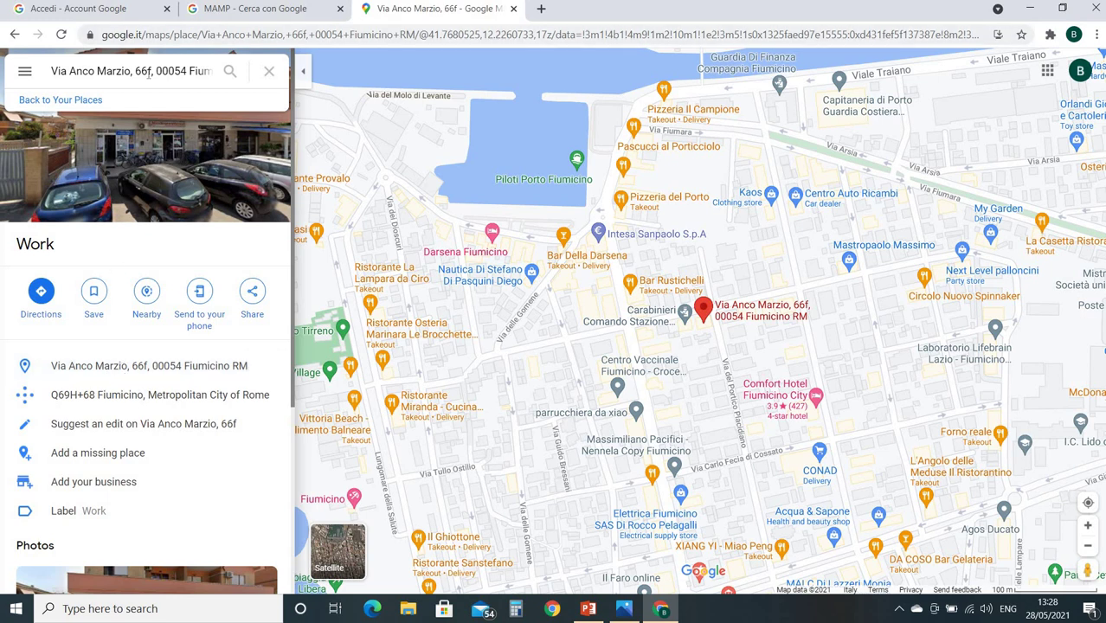
pyautogui.click(119, 76)
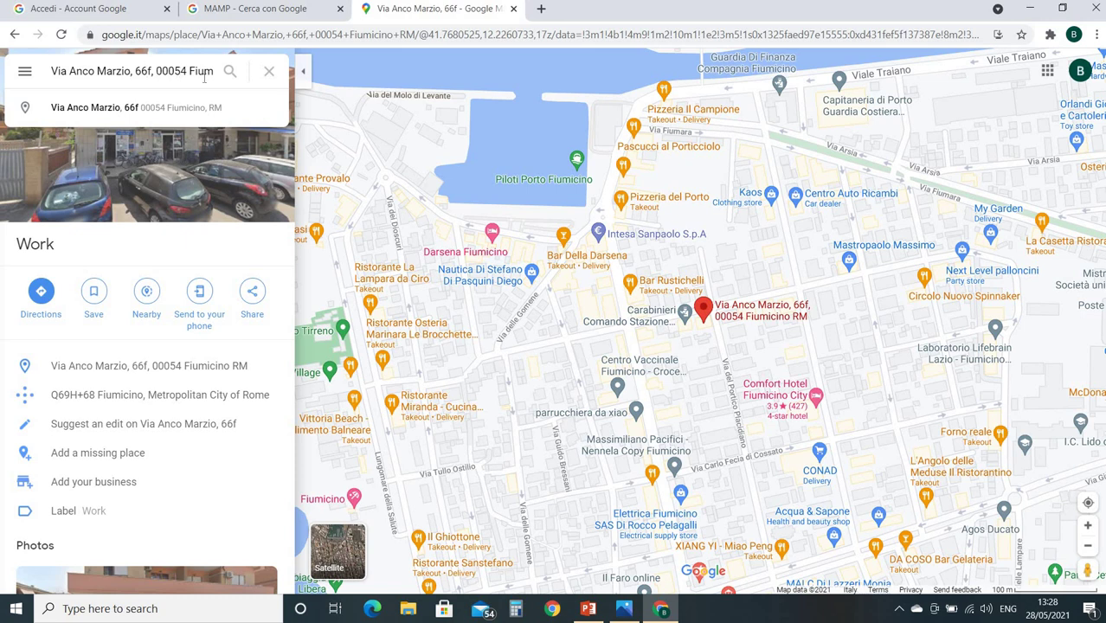
pyautogui.click(123, 111)
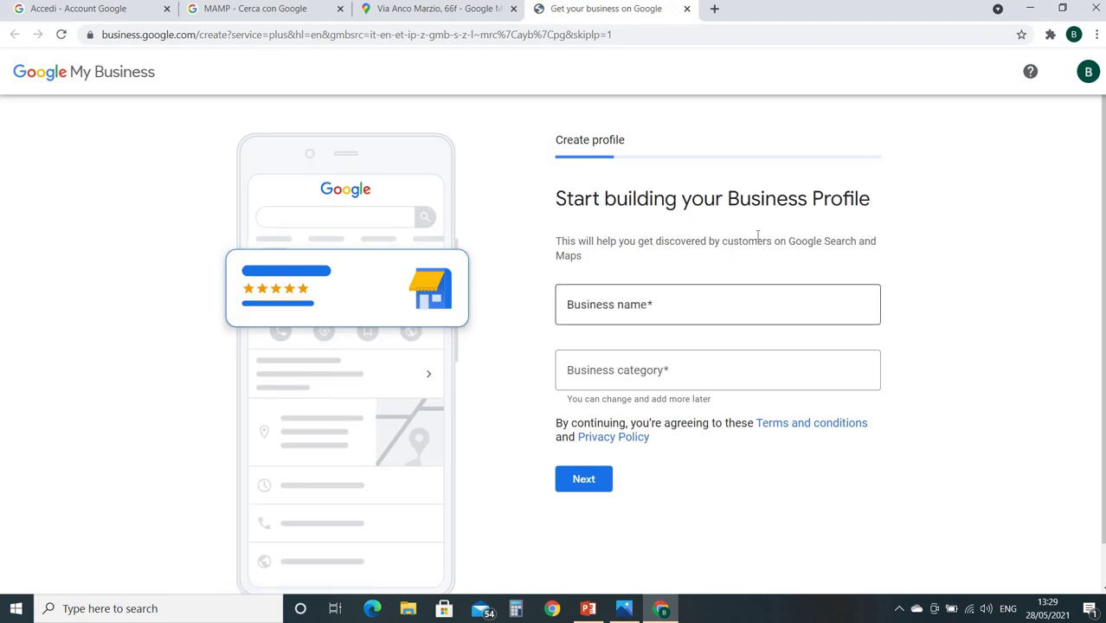
# Enter DIGI MOBILE as the business name and create a new business with that name.
pyautogui.click(631, 312)
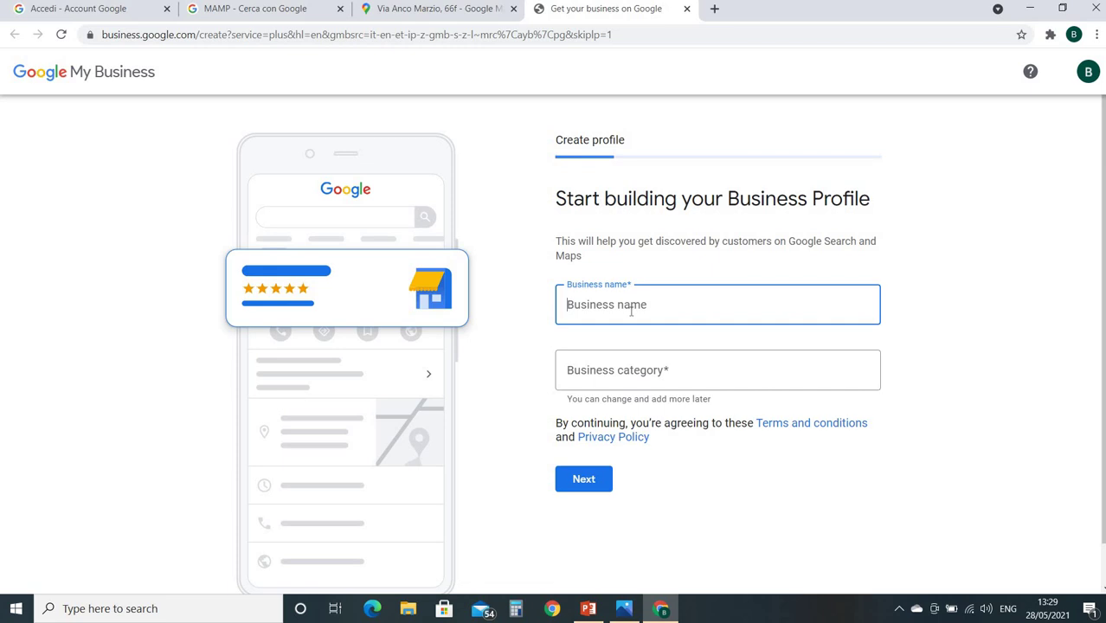
pyautogui.write('DIG')
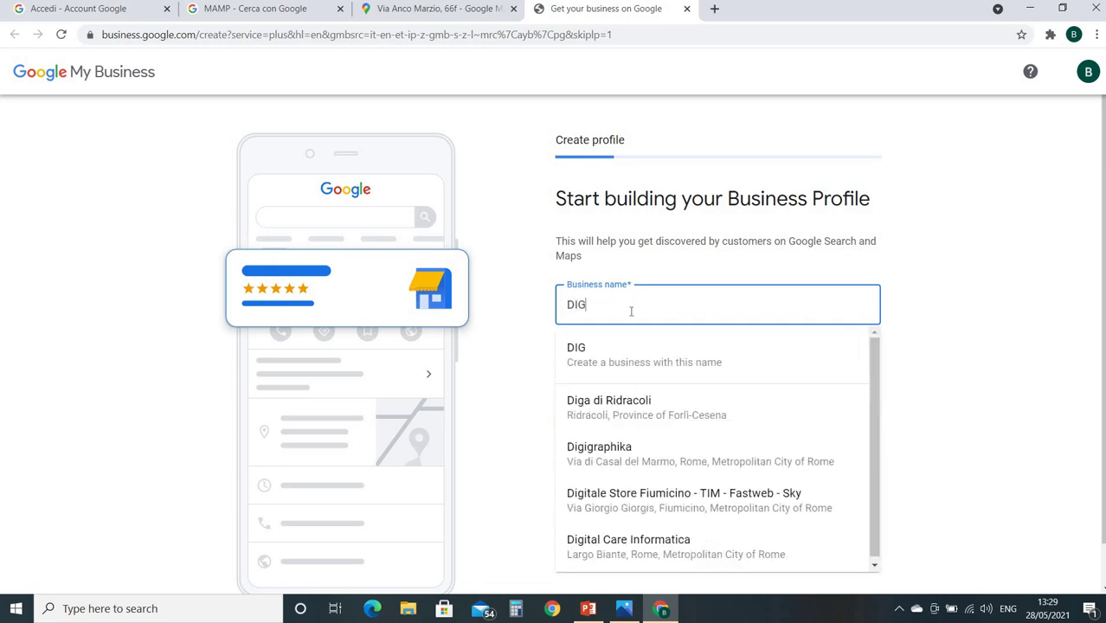
pyautogui.write('I OFF')
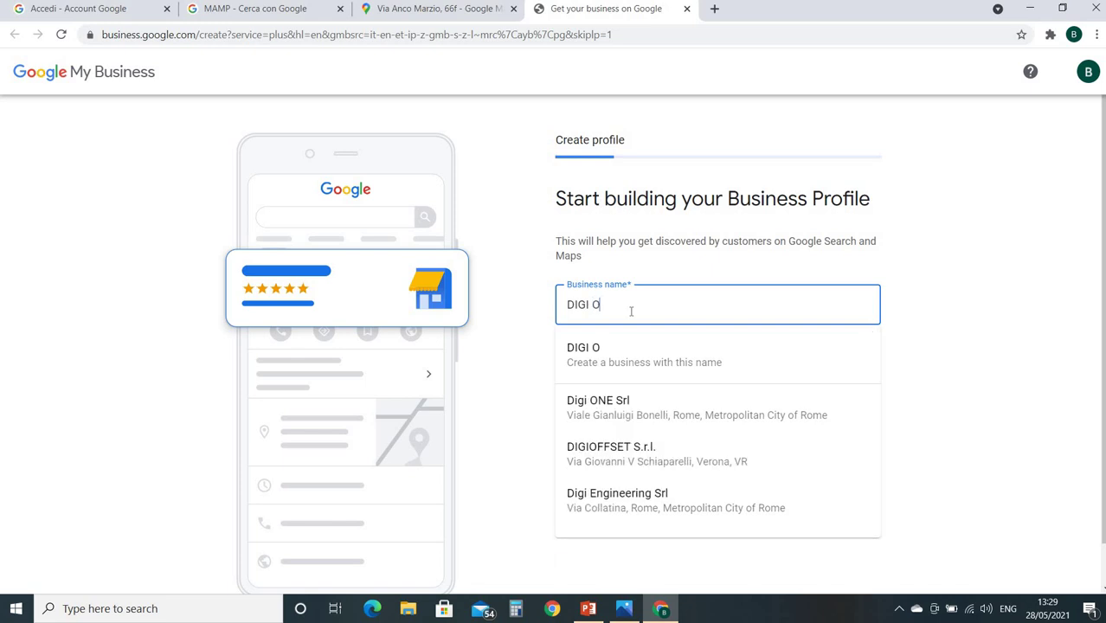
pyautogui.press('BackSpace')
pyautogui.press('BackSpace')
pyautogui.press('BackSpace')
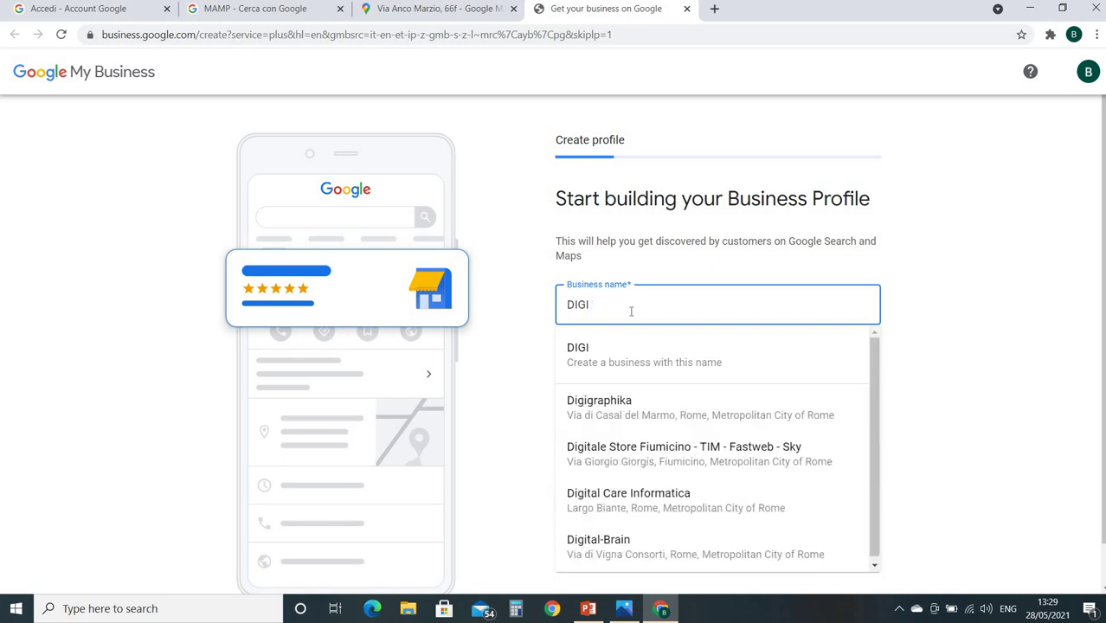
pyautogui.write('MOBILE')
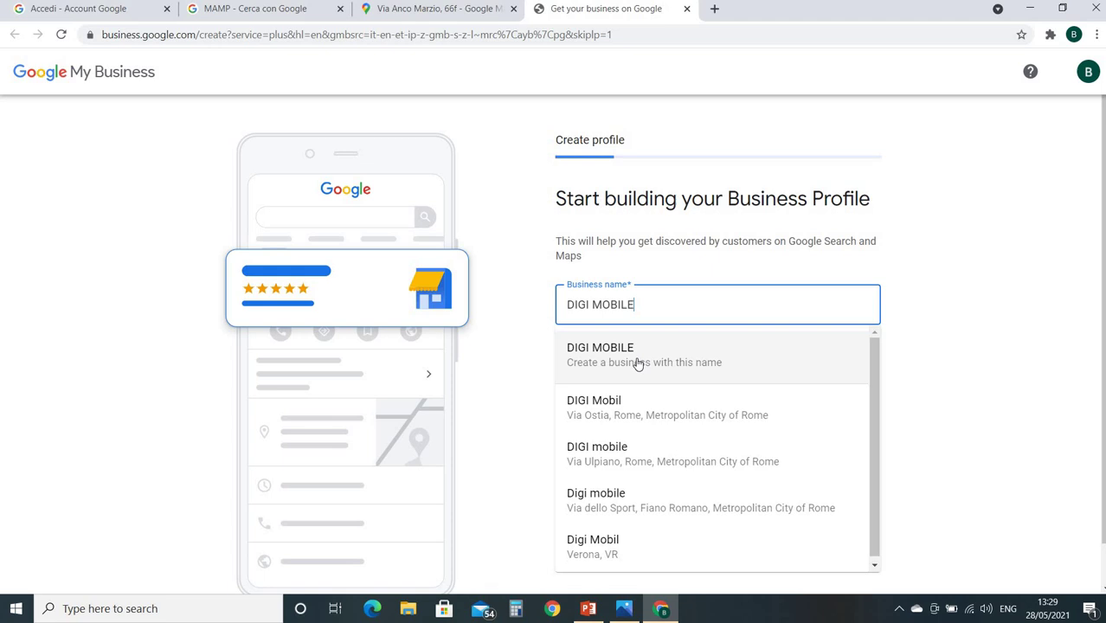
pyautogui.click(638, 363)
pyautogui.click(681, 367)
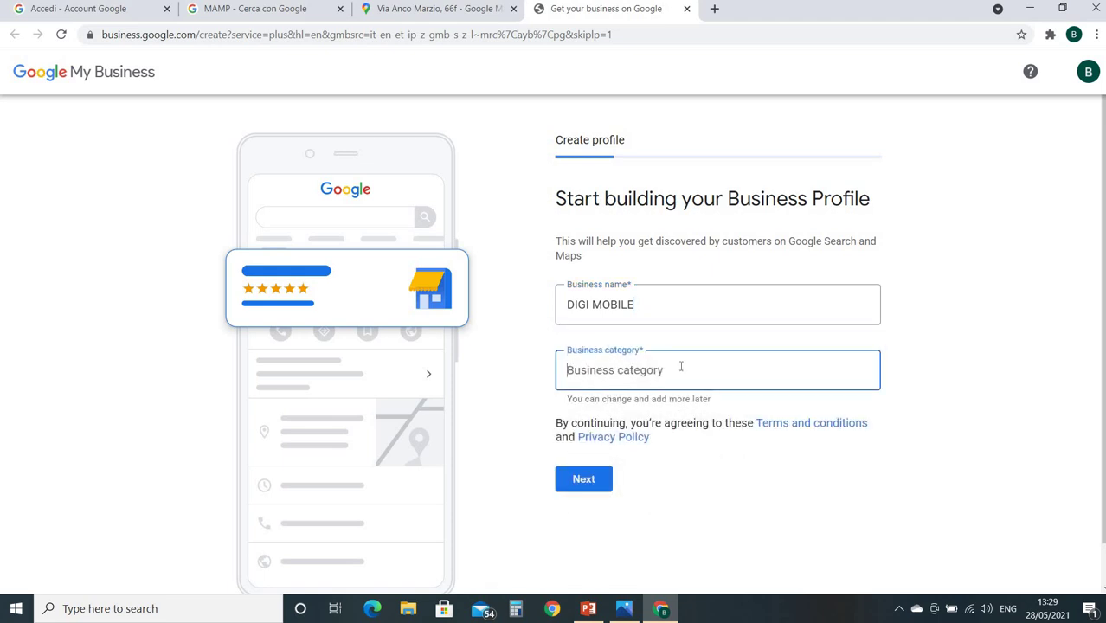
# Choose Telephone company as the business category and continue.
pyautogui.write('TE')
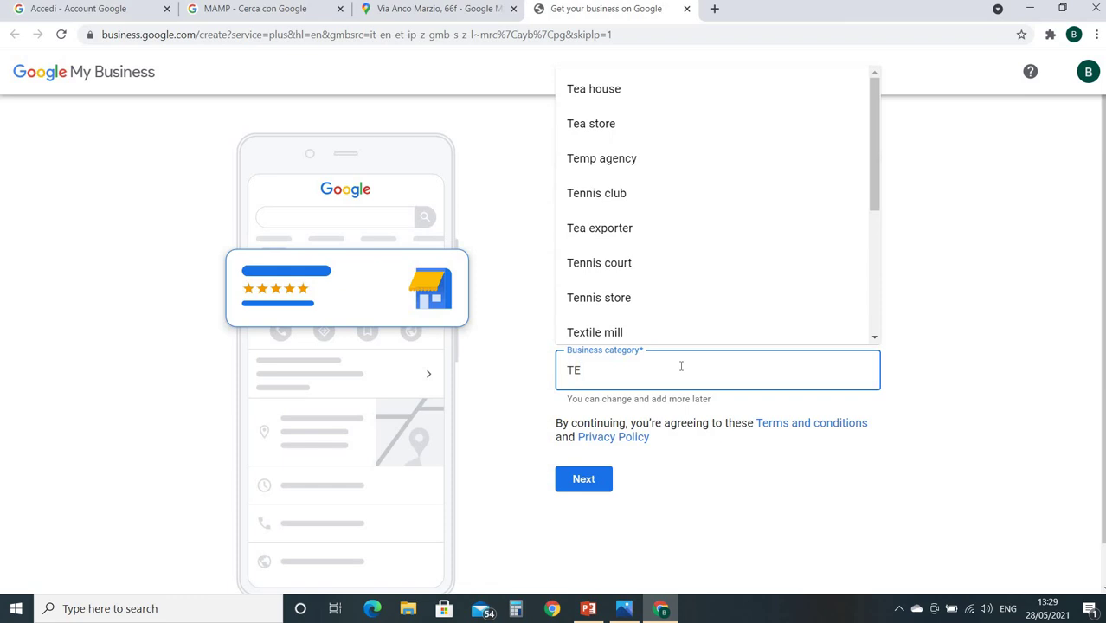
pyautogui.write('LE')
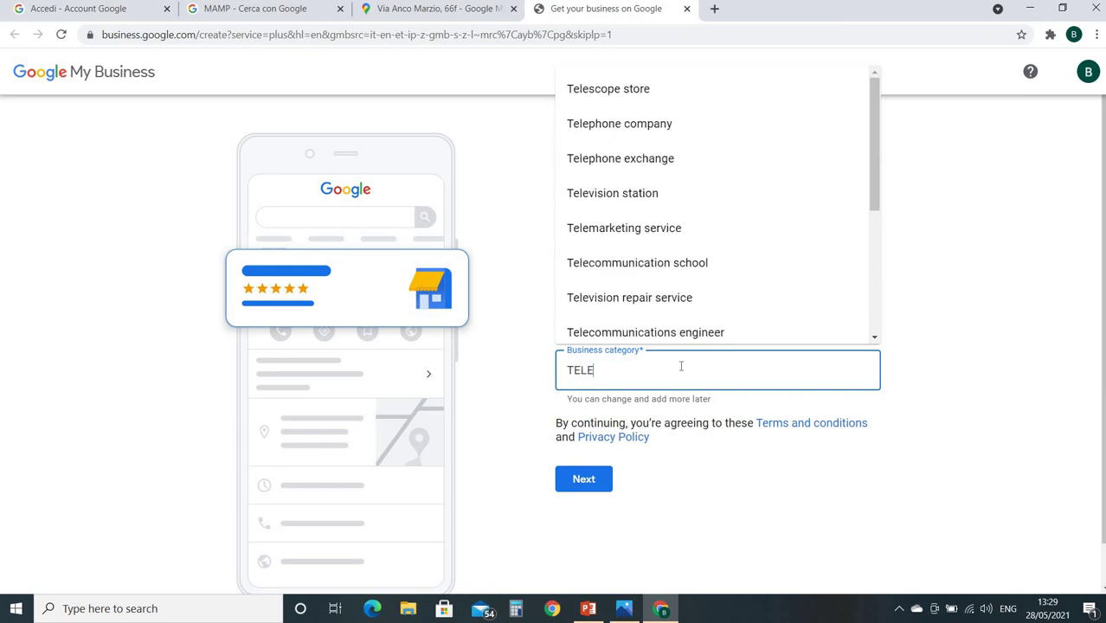
pyautogui.click(647, 126)
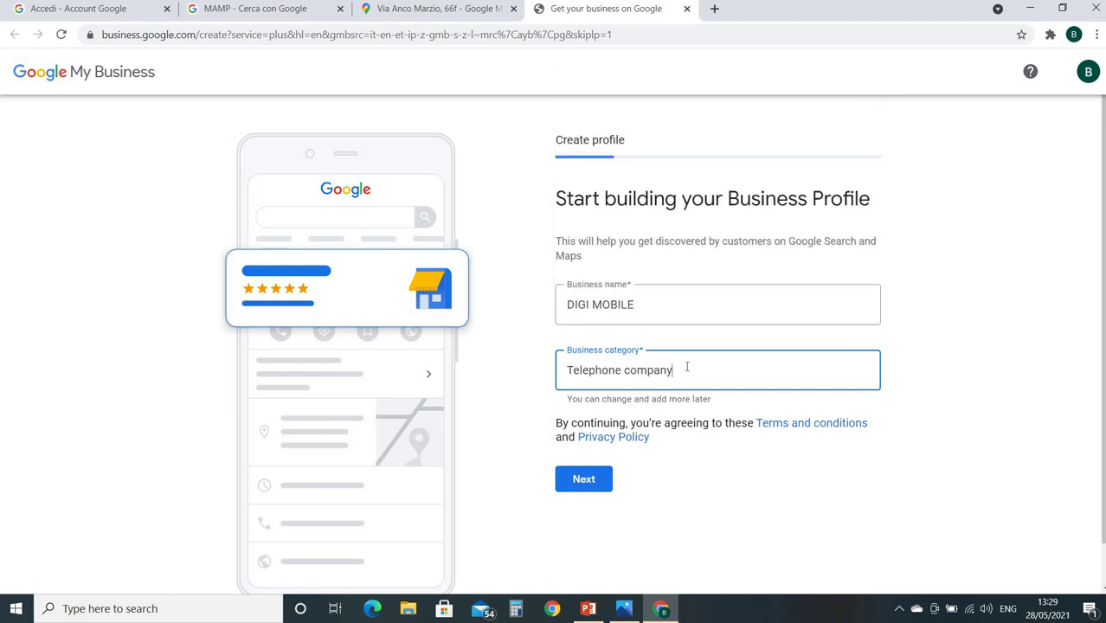
pyautogui.press('BackSpace')
pyautogui.press('BackSpace')
pyautogui.press('BackSpace')
pyautogui.press('BackSpace')
pyautogui.press('BackSpace')
pyautogui.press('BackSpace')
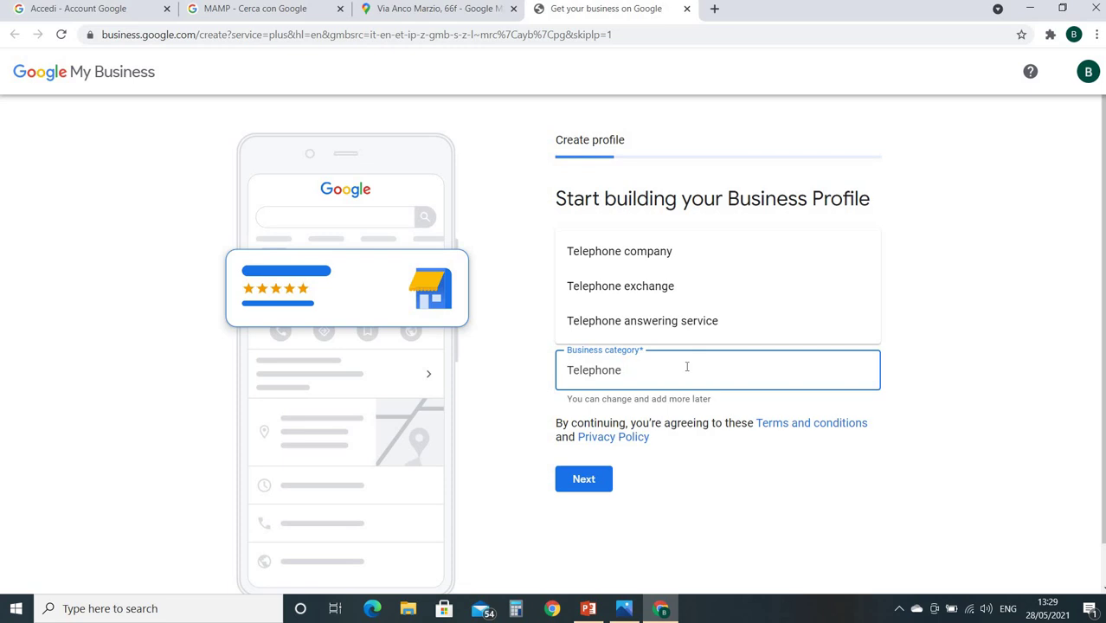
pyautogui.press('BackSpace')
pyautogui.press('BackSpace')
pyautogui.press('BackSpace')
pyautogui.press('BackSpace')
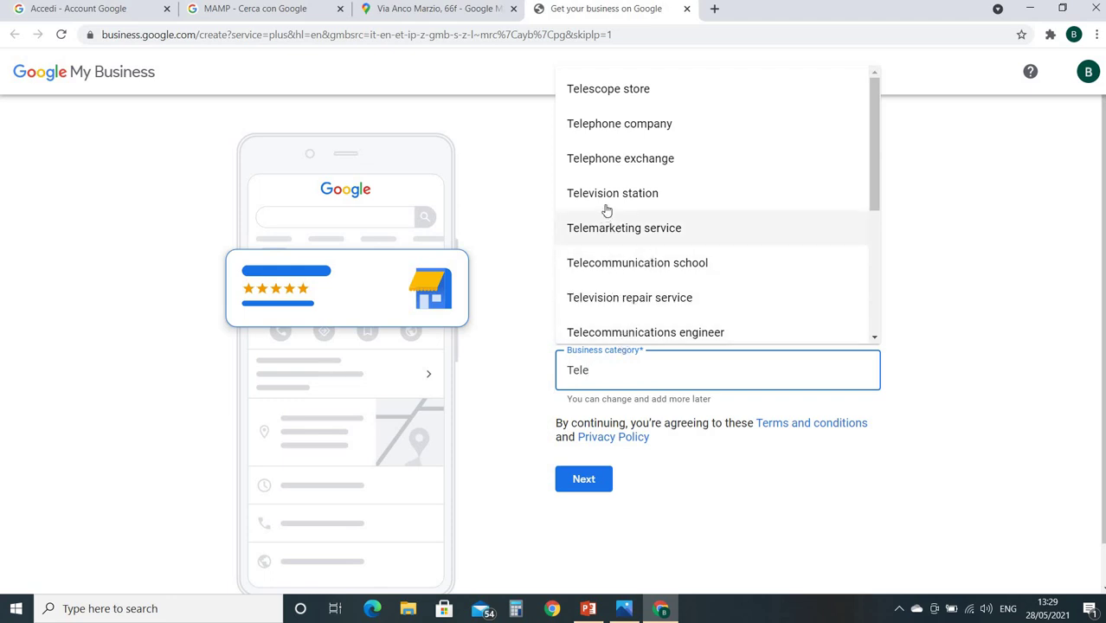
pyautogui.click(605, 128)
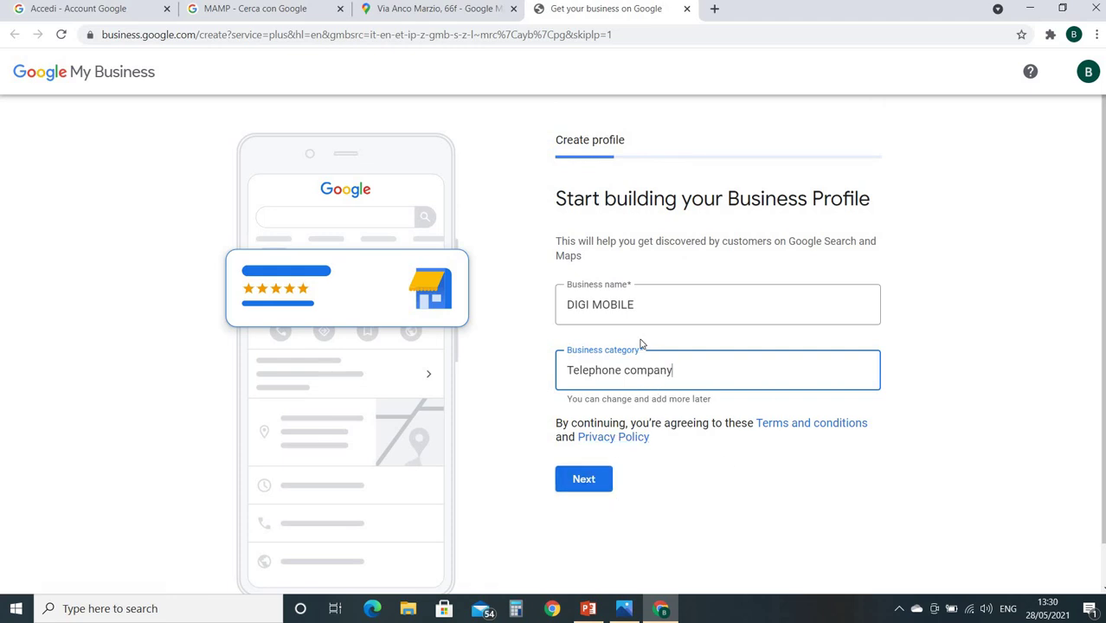
pyautogui.click(584, 485)
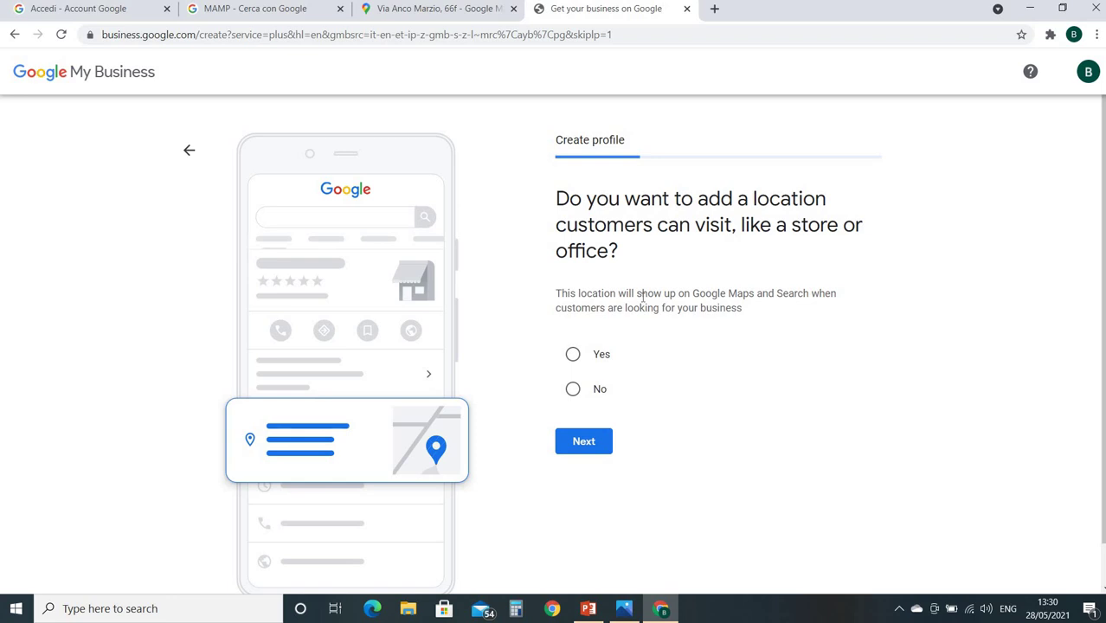
# Answer Yes to having a location customers can visit and continue.
pyautogui.click(572, 358)
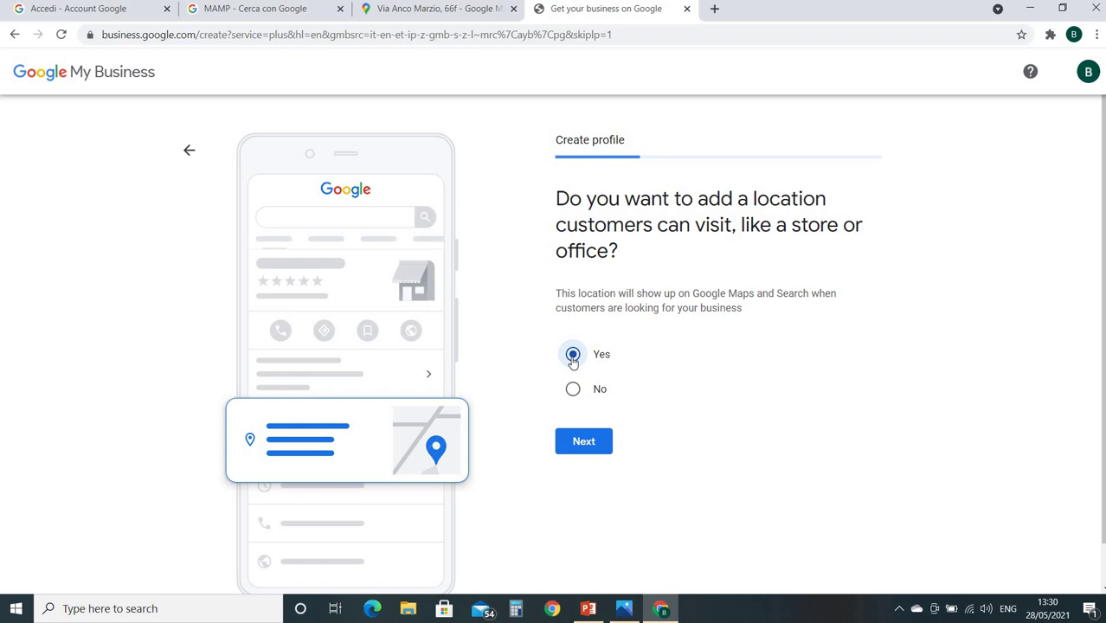
pyautogui.click(590, 445)
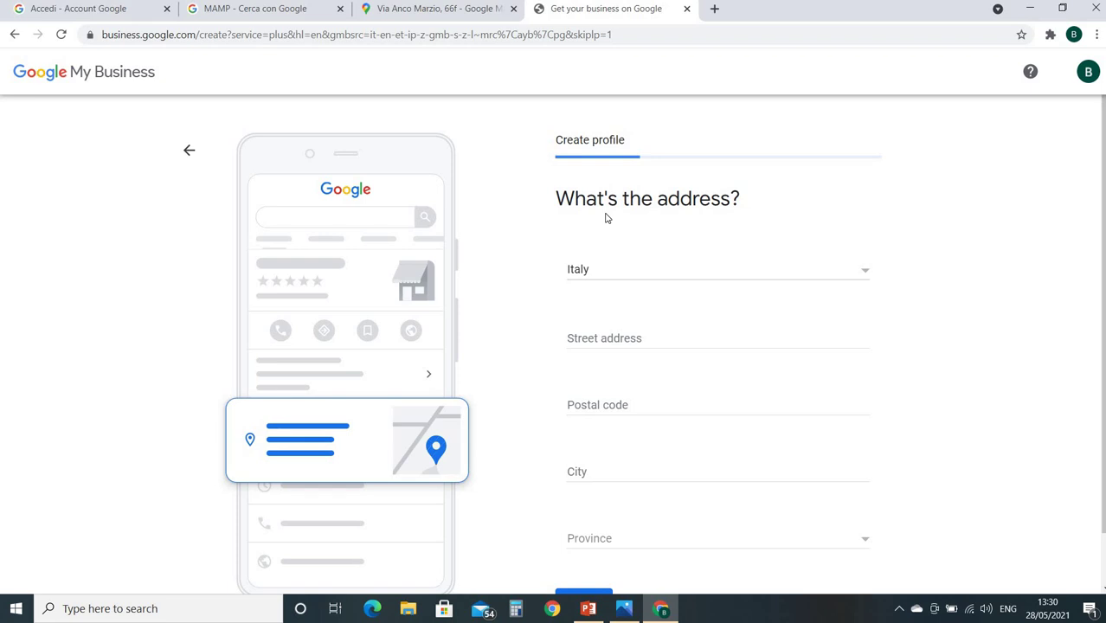
pyautogui.click(619, 338)
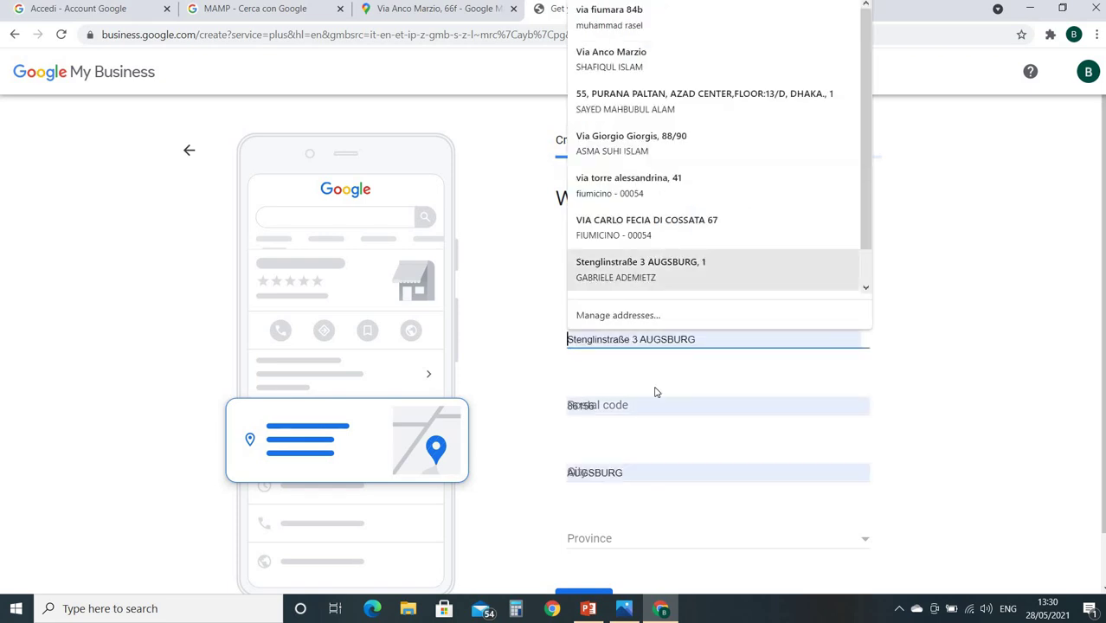
pyautogui.click(874, 340)
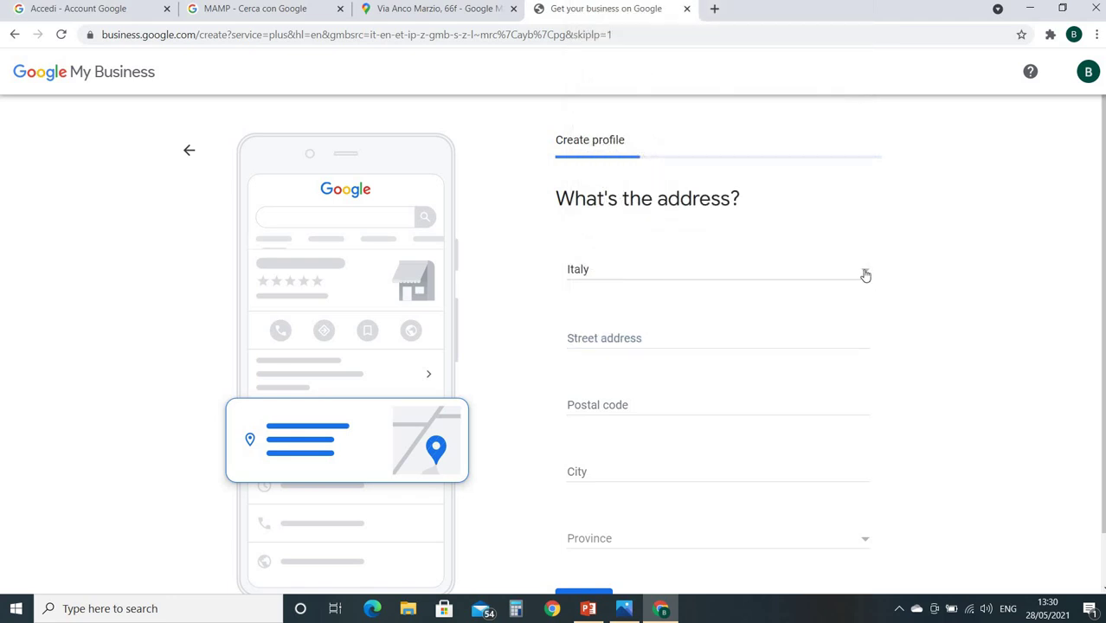
pyautogui.click(865, 275)
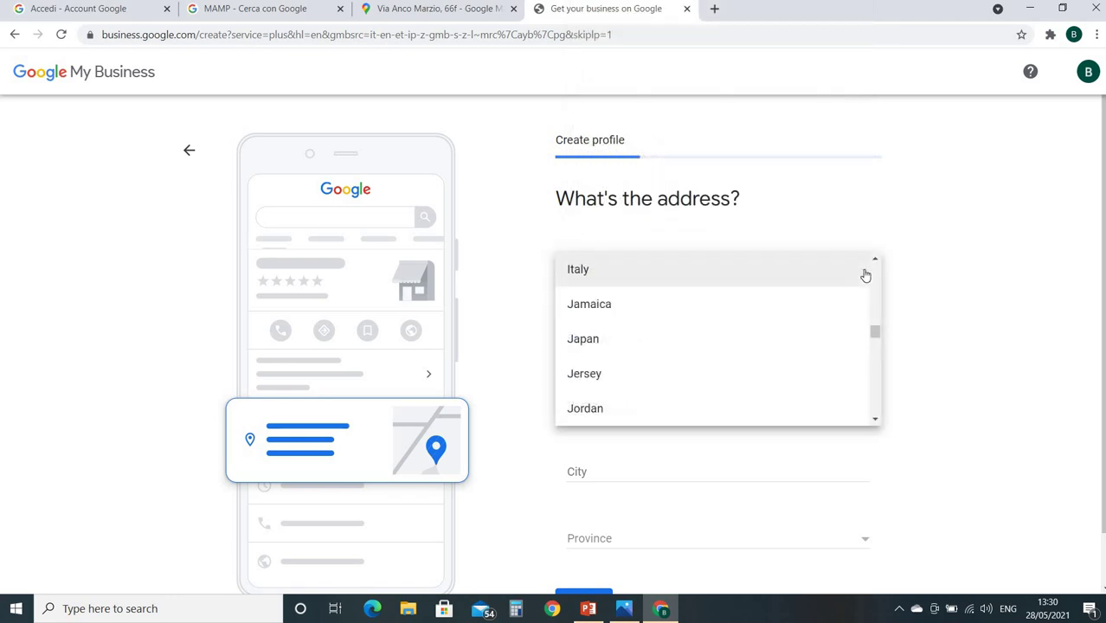
pyautogui.click(953, 316)
pyautogui.click(627, 337)
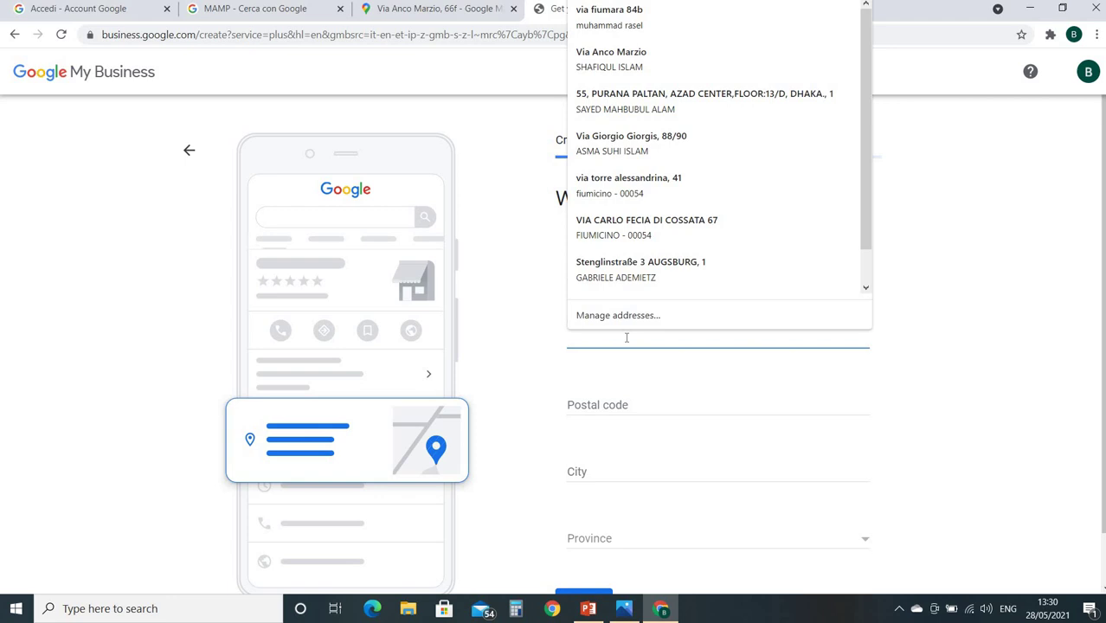
pyautogui.write('VIA ')
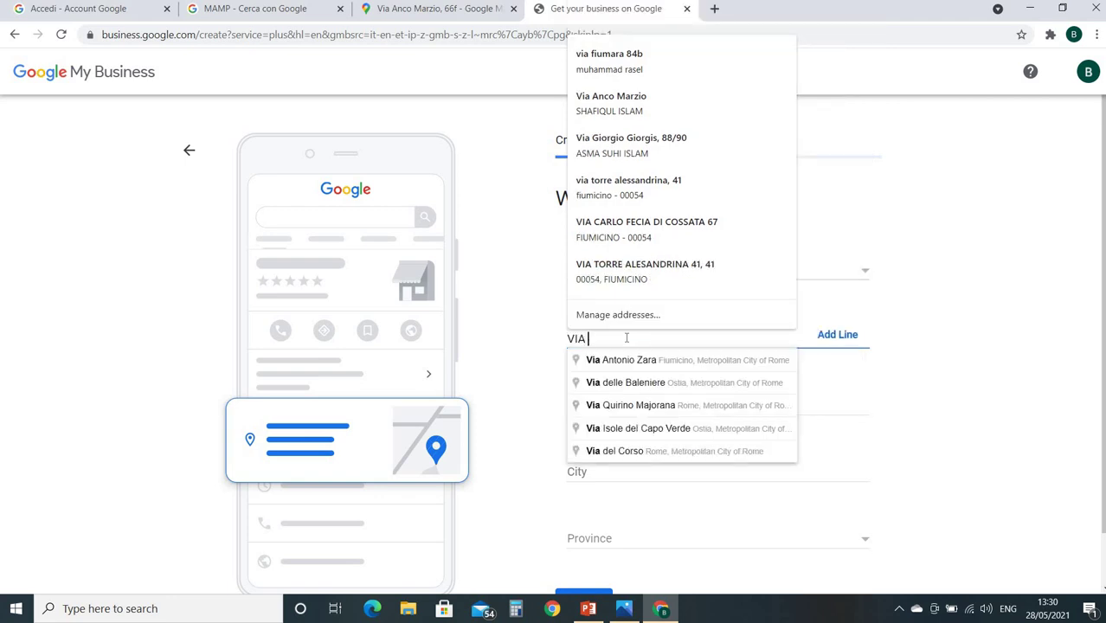
pyautogui.write('ANCO M')
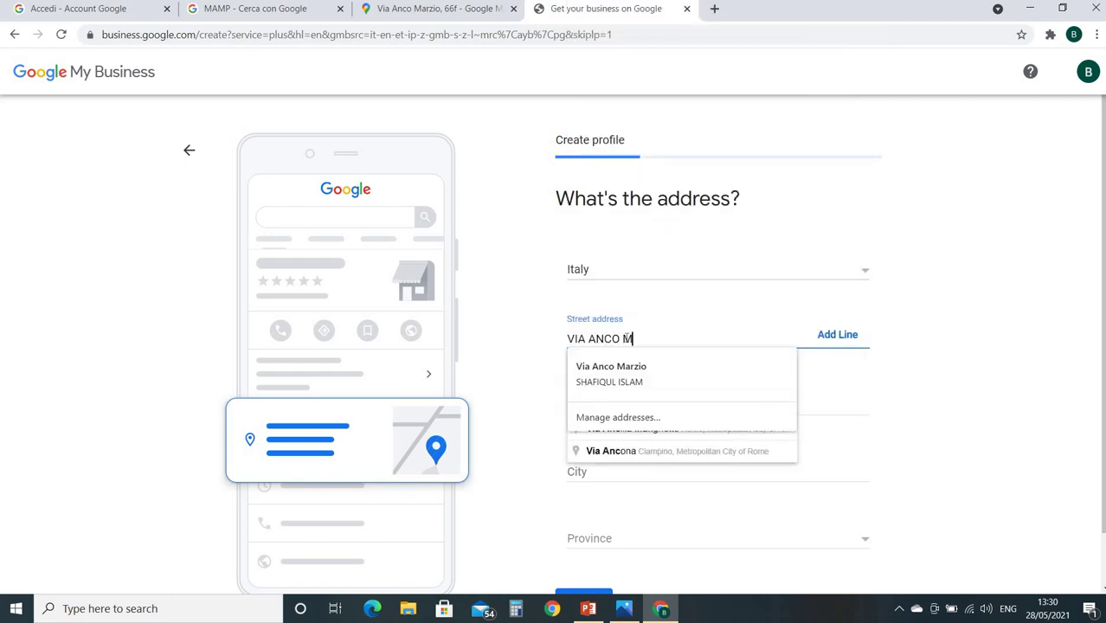
pyautogui.write('ARZIO 66F')
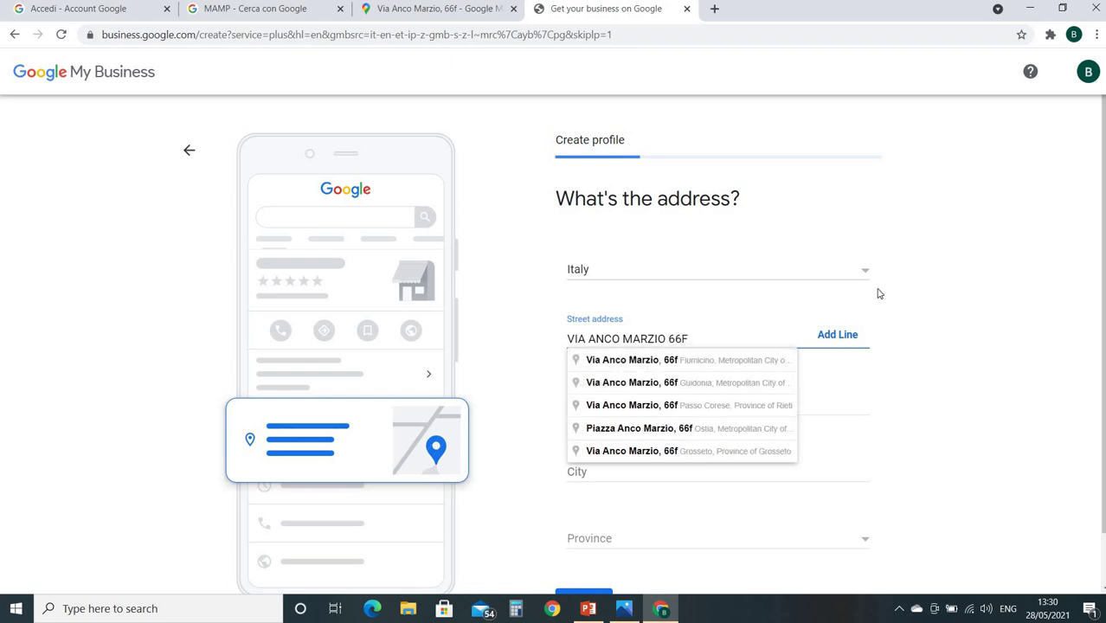
pyautogui.press('Escape')
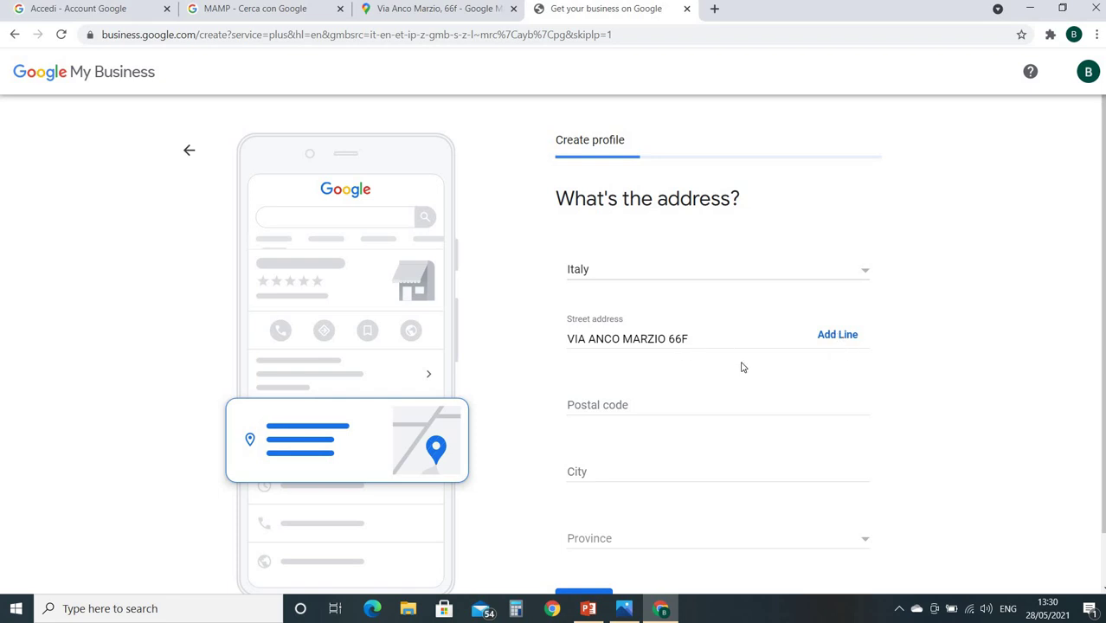
# Enter postal code 00054, city FIUMICINO and province Roma, then submit the address.
pyautogui.scroll(-1, 736, 359)
pyautogui.click(670, 351)
pyautogui.write('0')
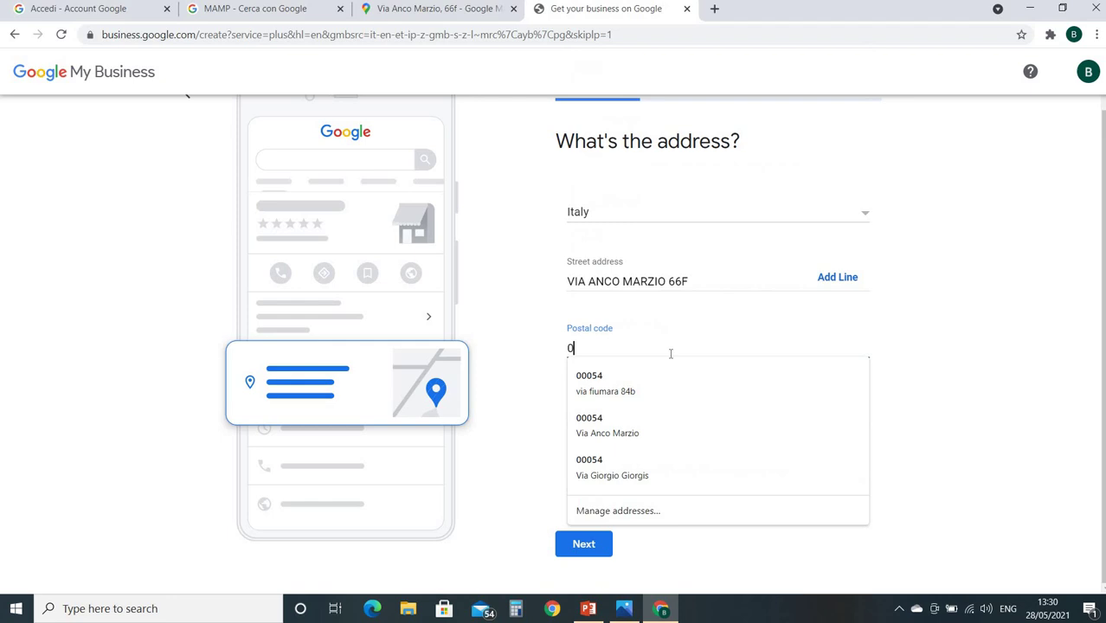
pyautogui.write('0054')
pyautogui.click(1025, 313)
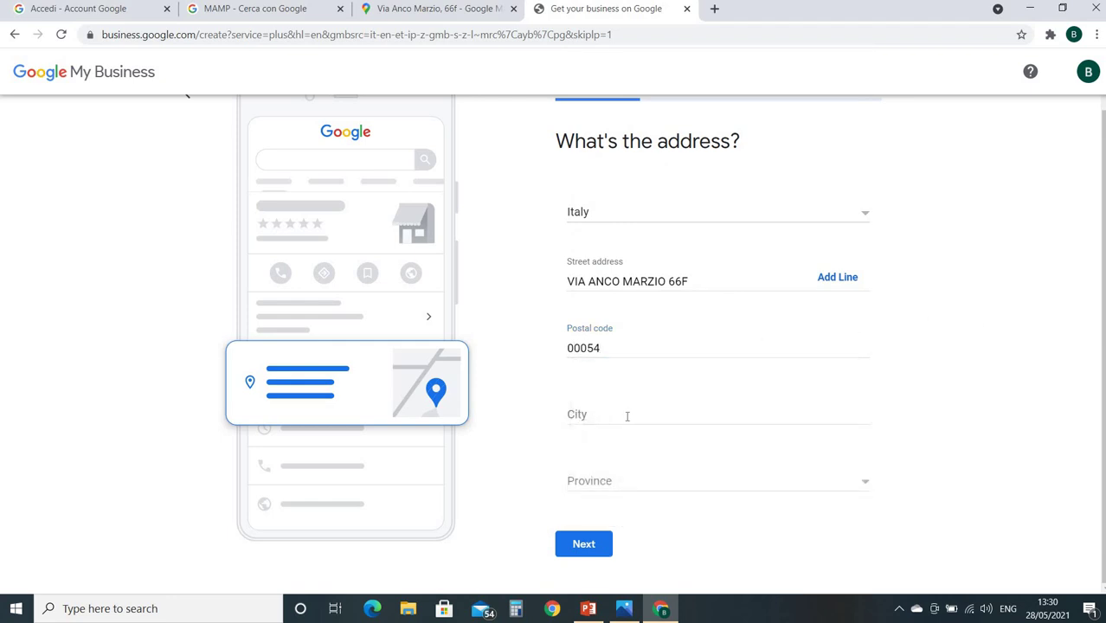
pyautogui.click(628, 416)
pyautogui.write('FIUM')
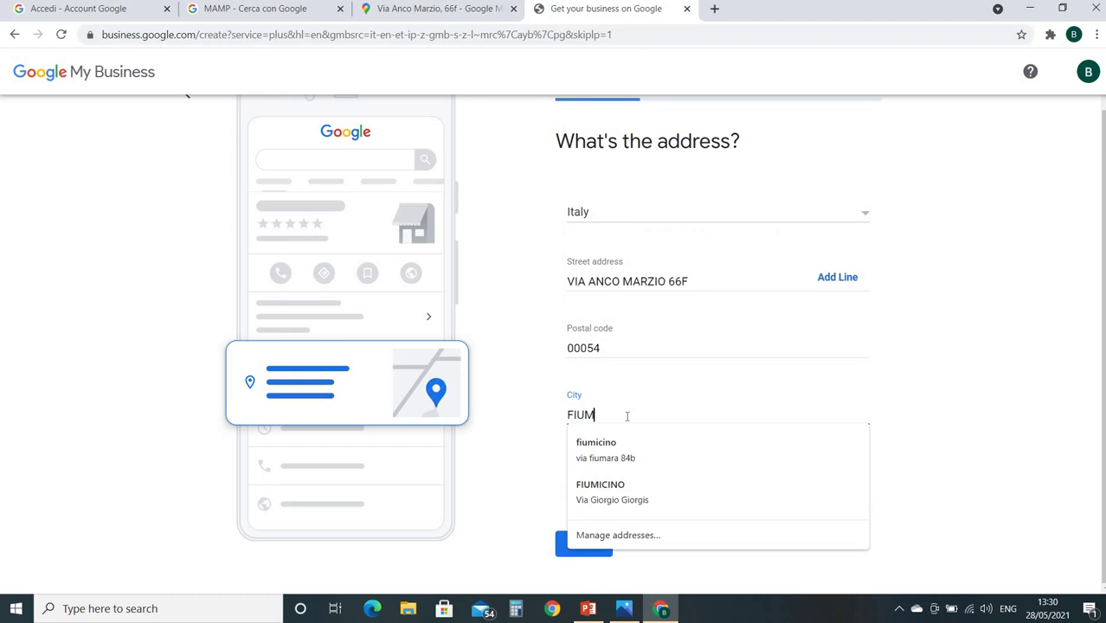
pyautogui.write('ICINO')
pyautogui.click(986, 359)
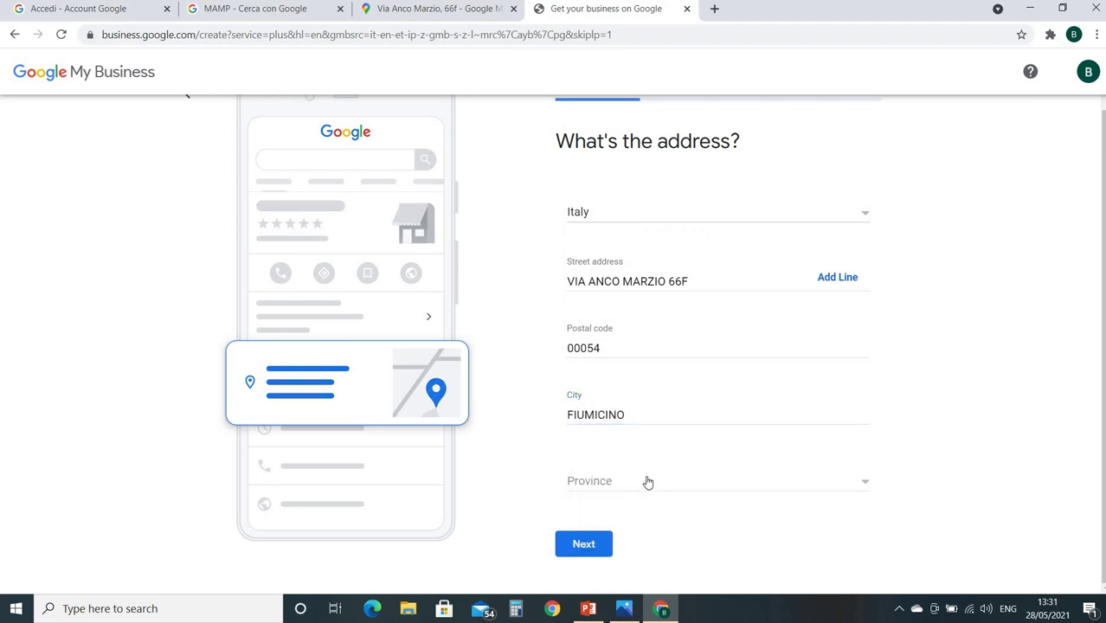
pyautogui.click(647, 482)
pyautogui.scroll(-20, 647, 483)
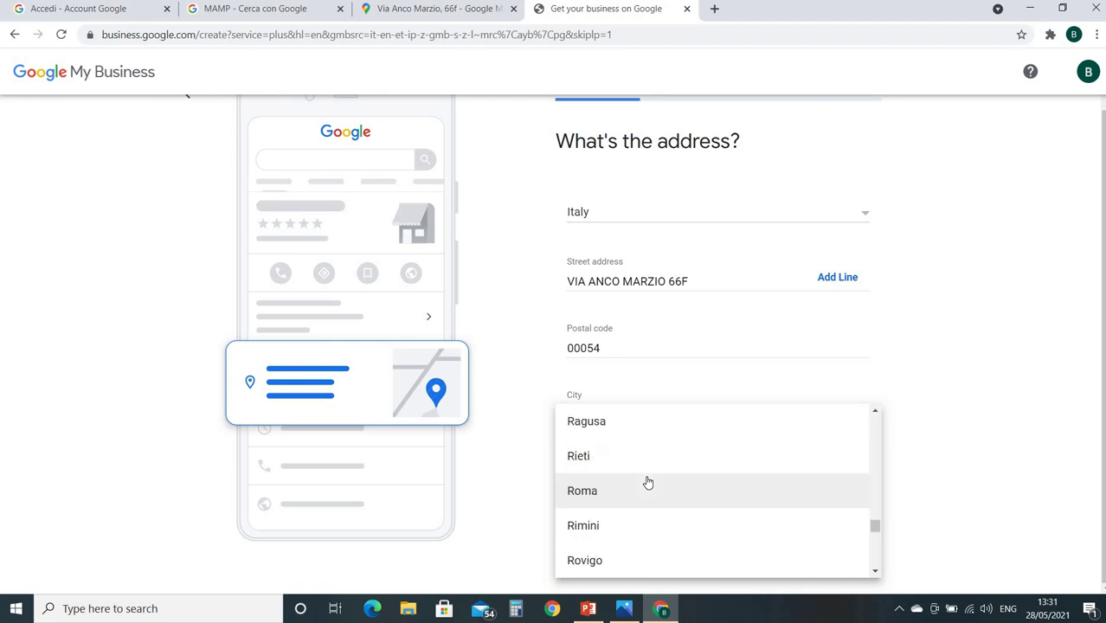
pyautogui.scroll(-1, 626, 550)
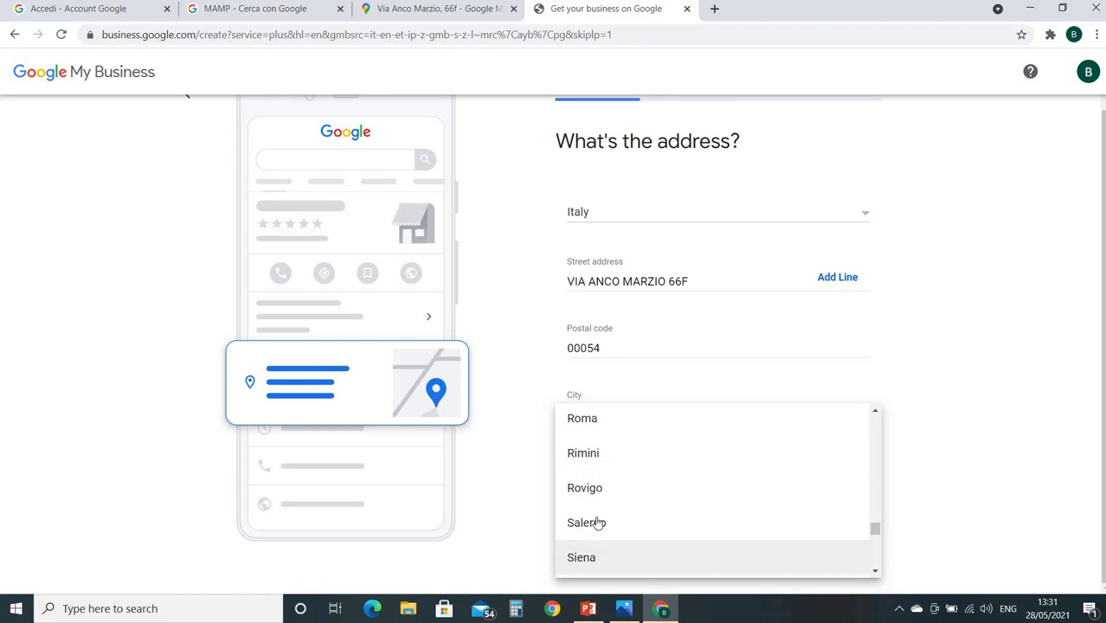
pyautogui.click(603, 420)
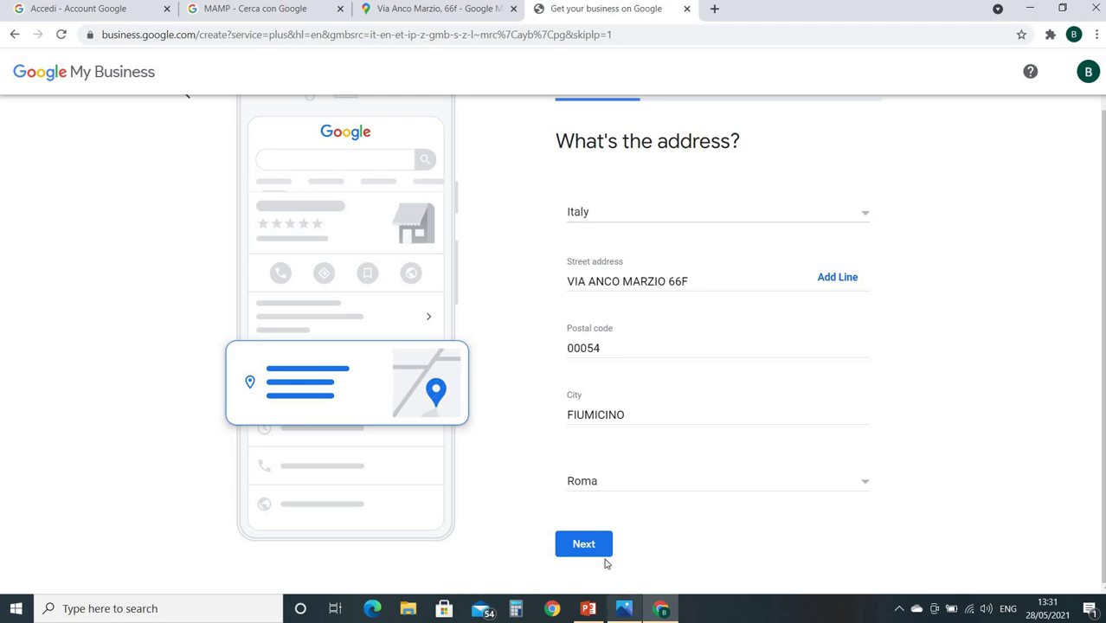
pyautogui.click(583, 546)
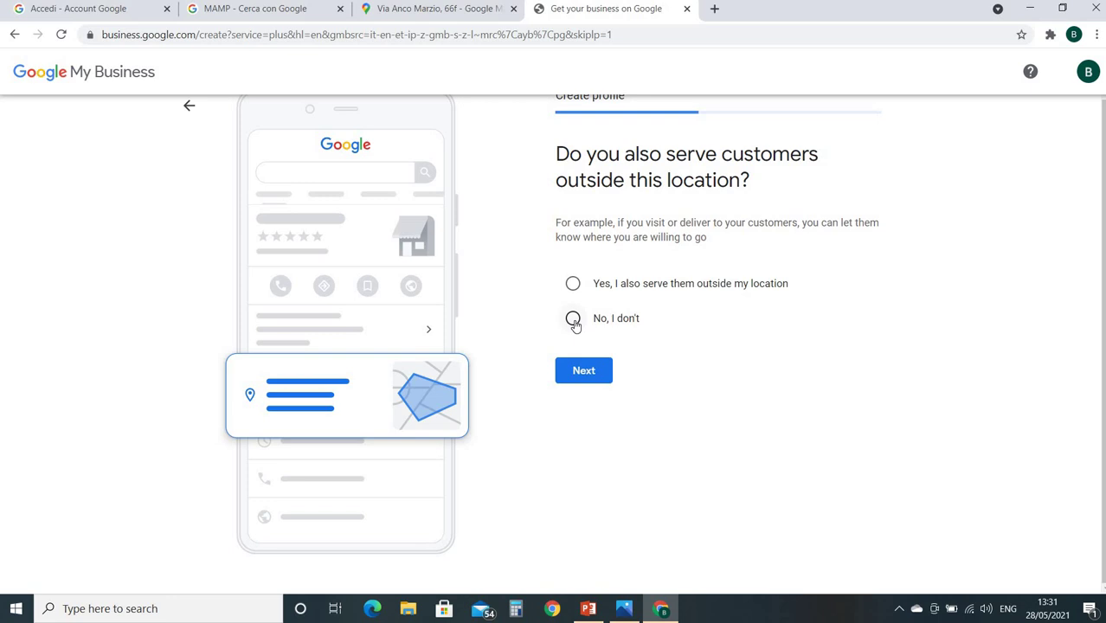
# Select 'No, I don't' for serving customers outside this location.
pyautogui.click(573, 319)
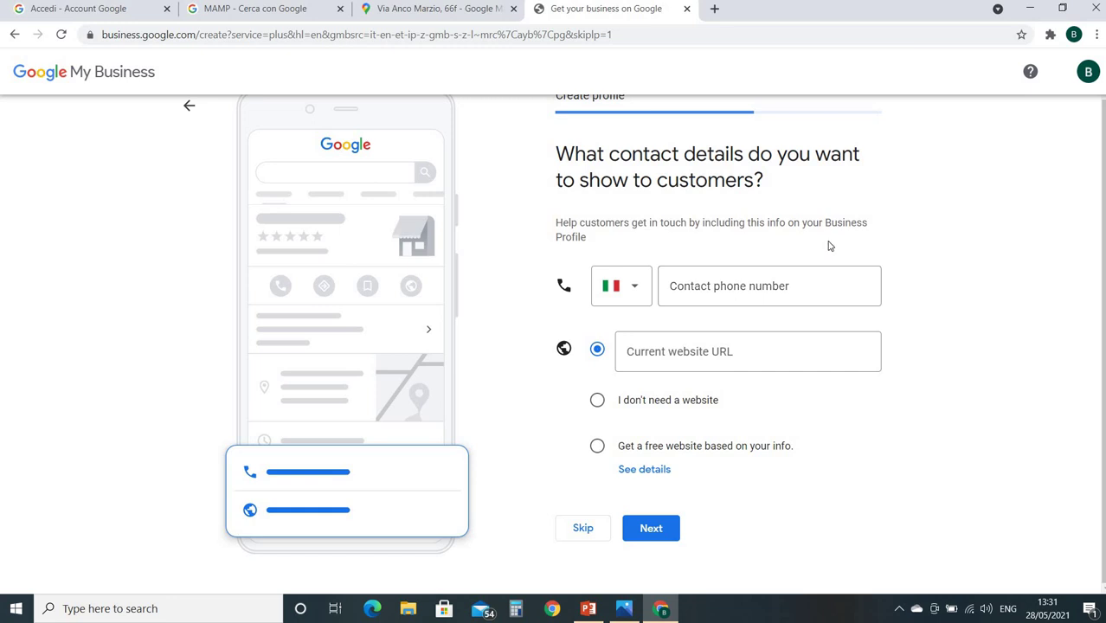
# Enter the business's contact phone number and submit the contact details.
pyautogui.click(788, 294)
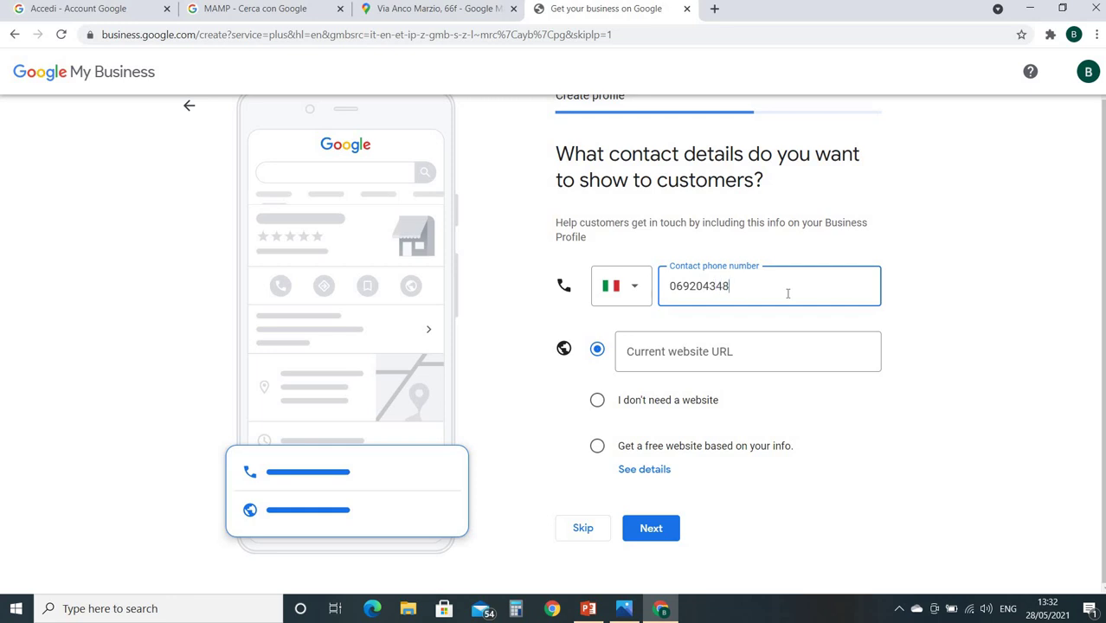
pyautogui.click(995, 437)
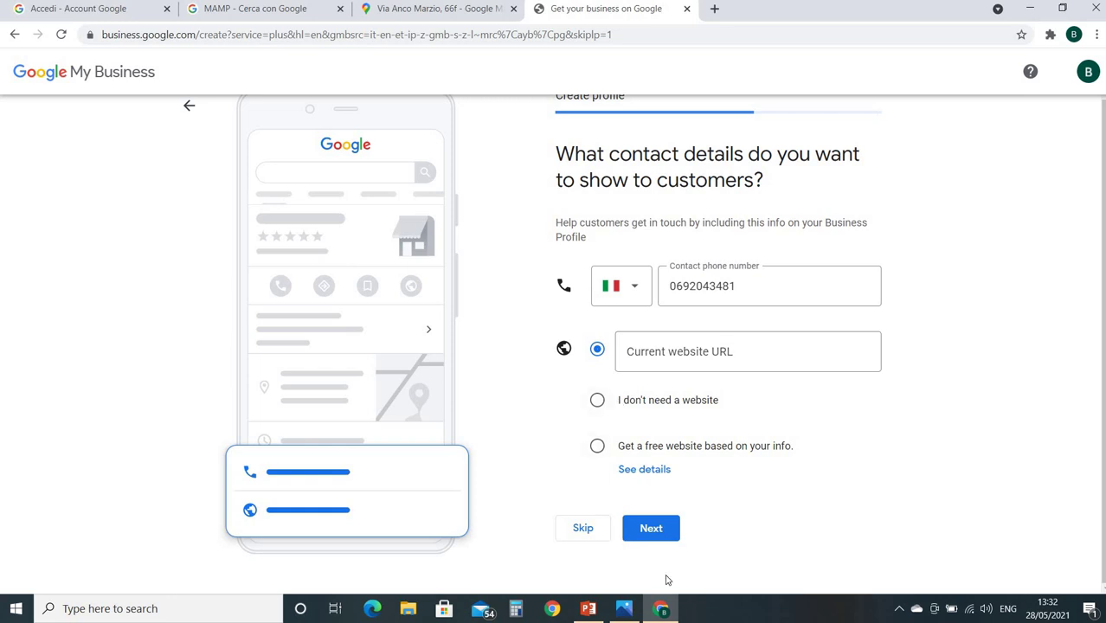
pyautogui.click(651, 530)
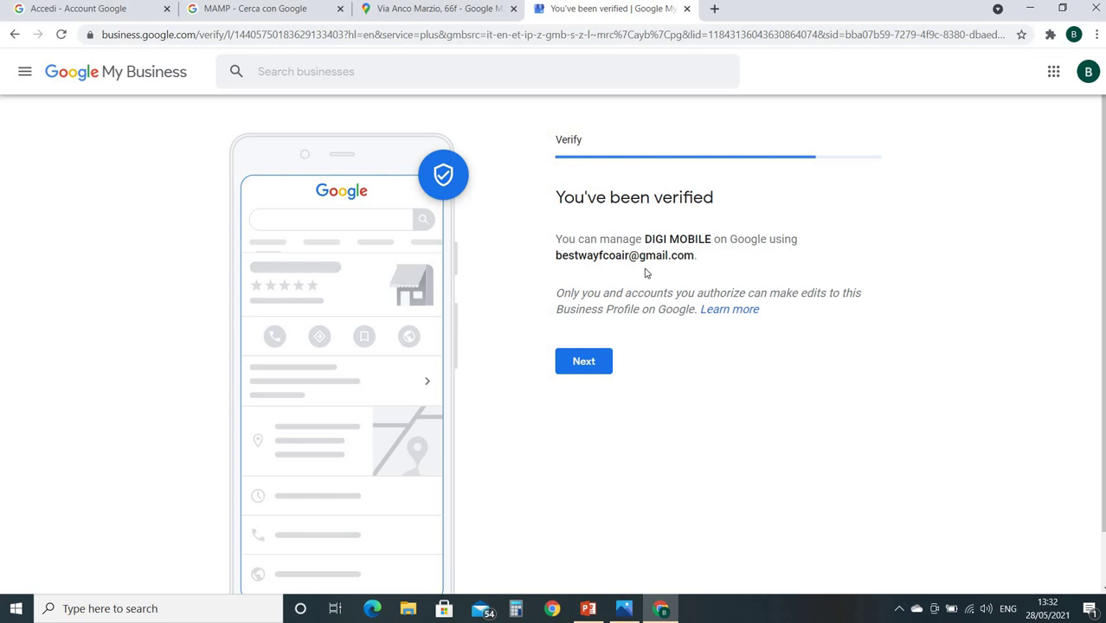
# Continue from the 'You've been verified' page to the Add business hours step.
pyautogui.click(593, 367)
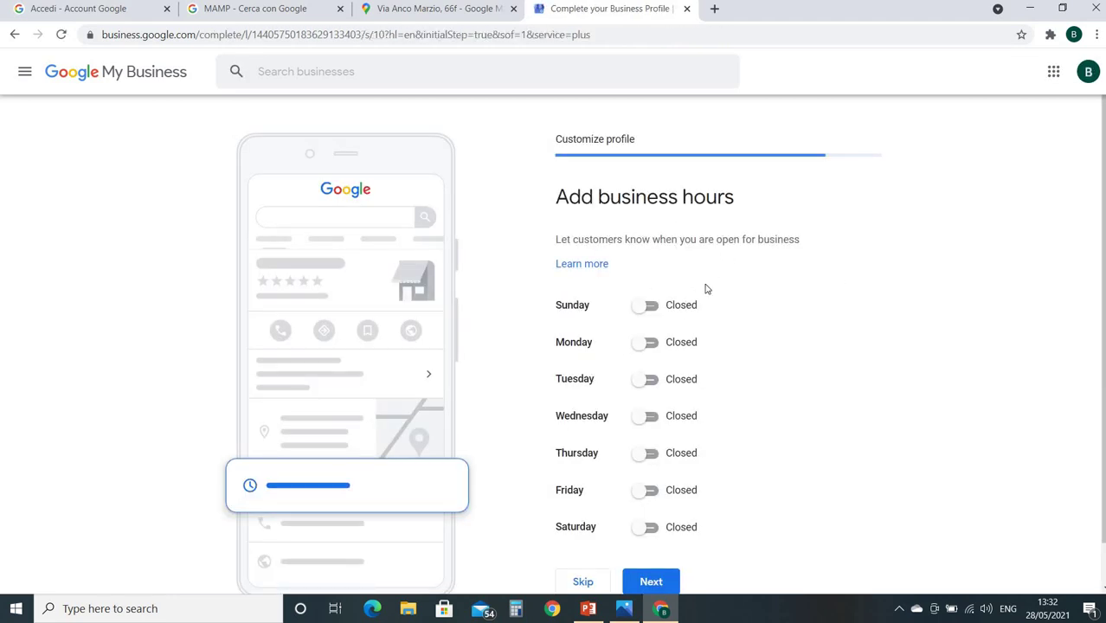
# Mark all seven days, Sunday through Saturday, as open.
pyautogui.click(651, 310)
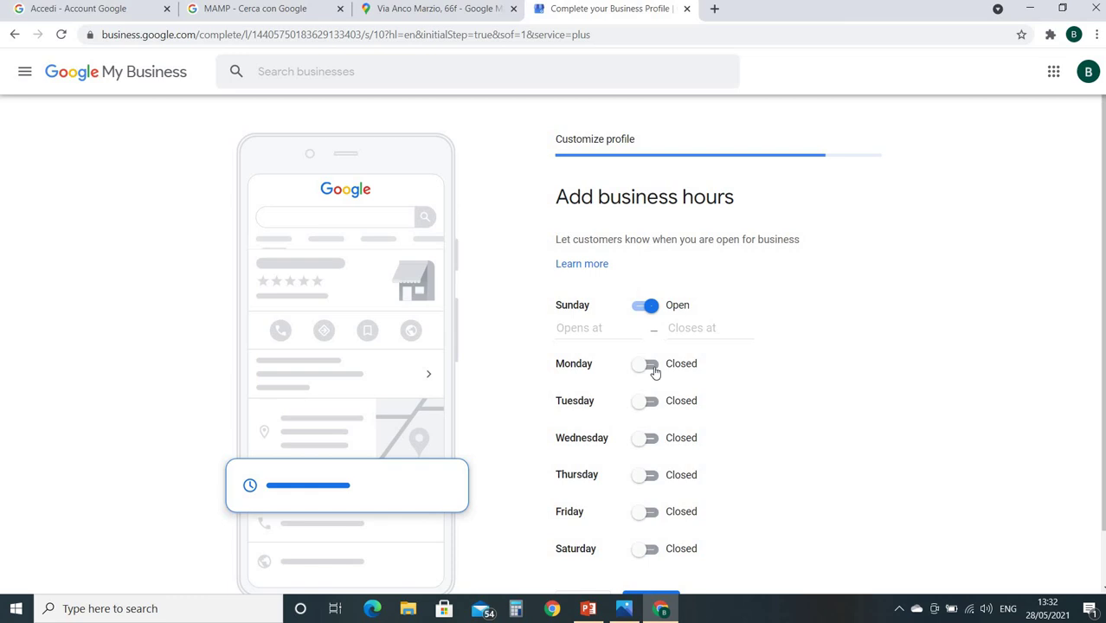
pyautogui.click(651, 364)
pyautogui.click(651, 423)
pyautogui.click(650, 483)
pyautogui.scroll(-2, 861, 425)
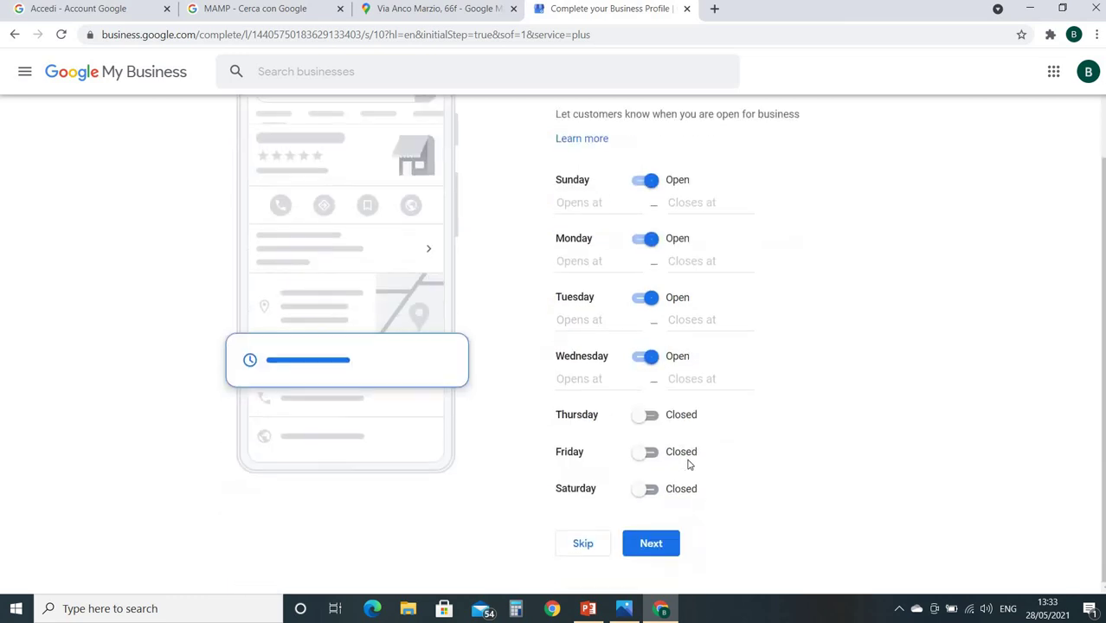
pyautogui.click(651, 416)
pyautogui.click(649, 475)
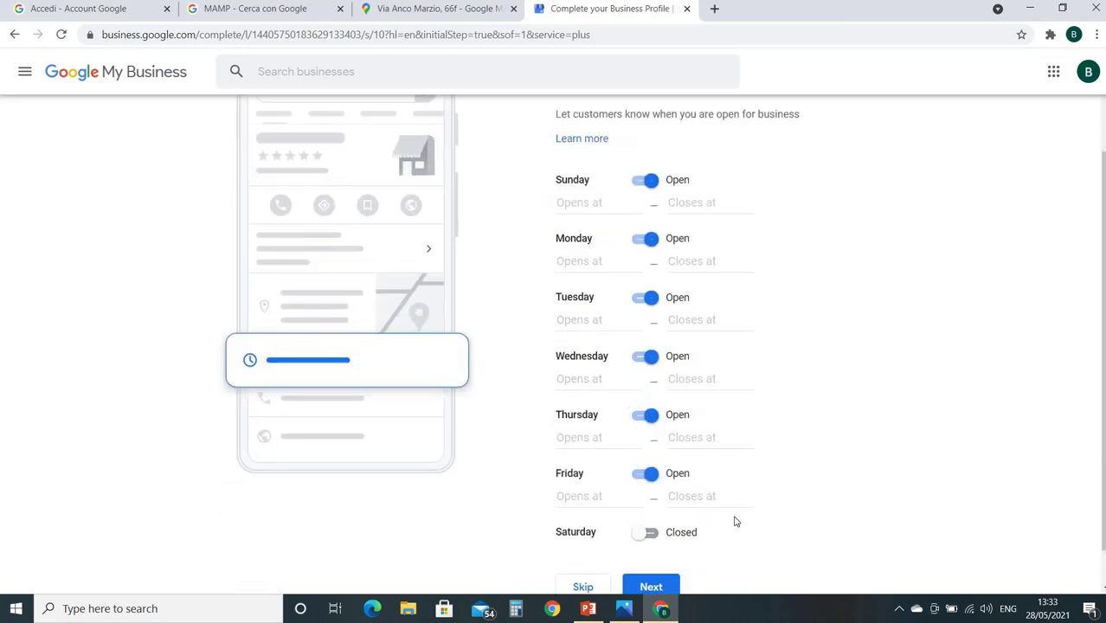
pyautogui.click(651, 532)
pyautogui.scroll(2, 586, 349)
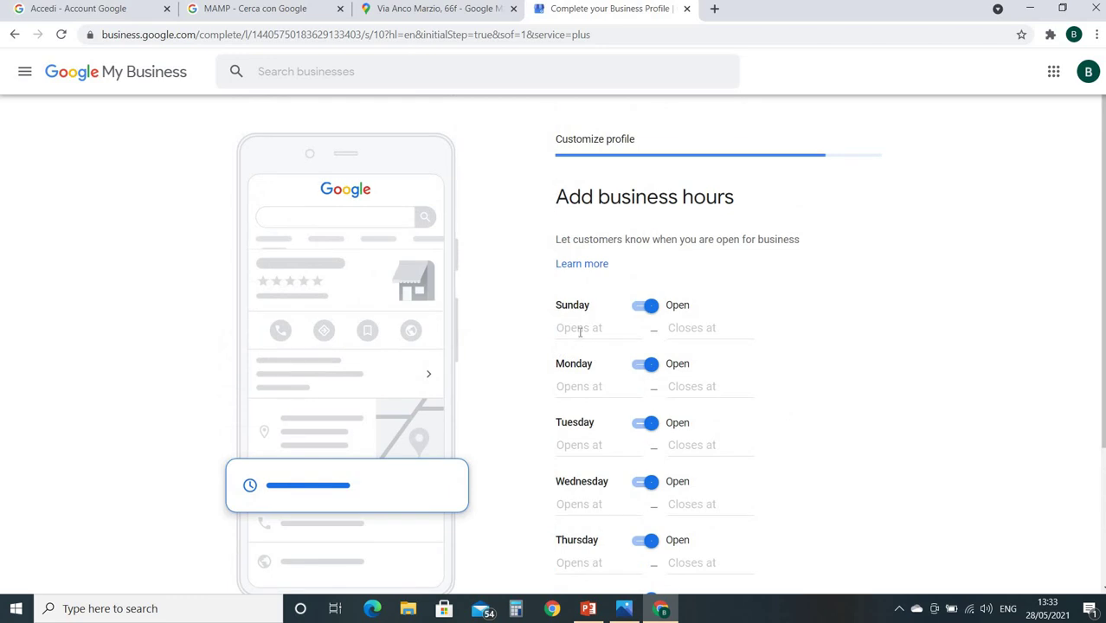
# Set Sunday's first shift to 9:30 AM–1:30 PM.
pyautogui.click(580, 329)
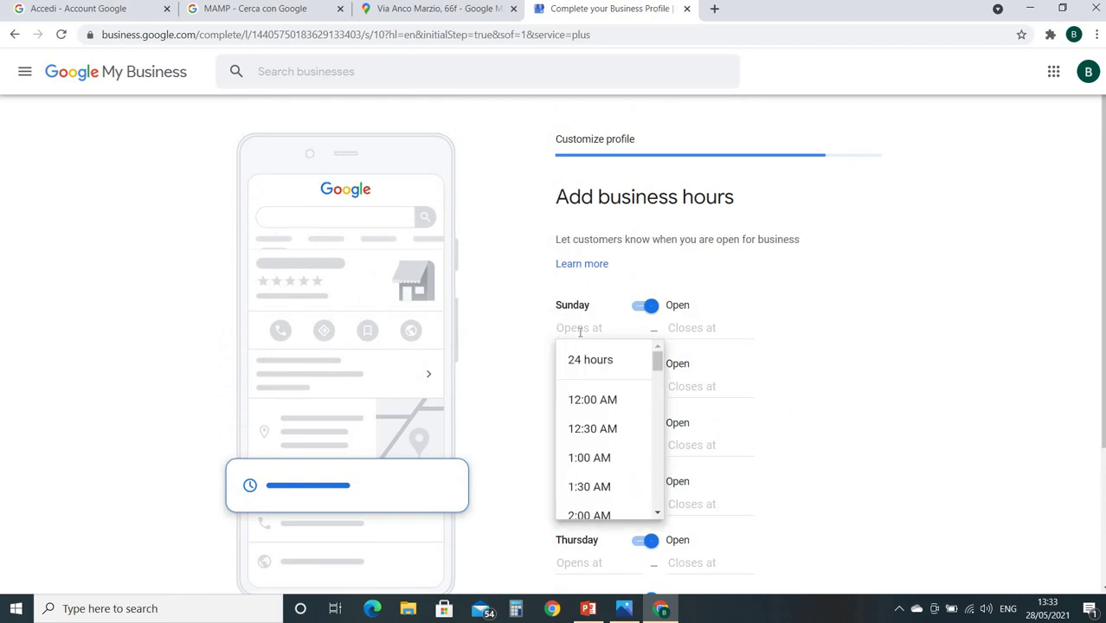
pyautogui.write('9')
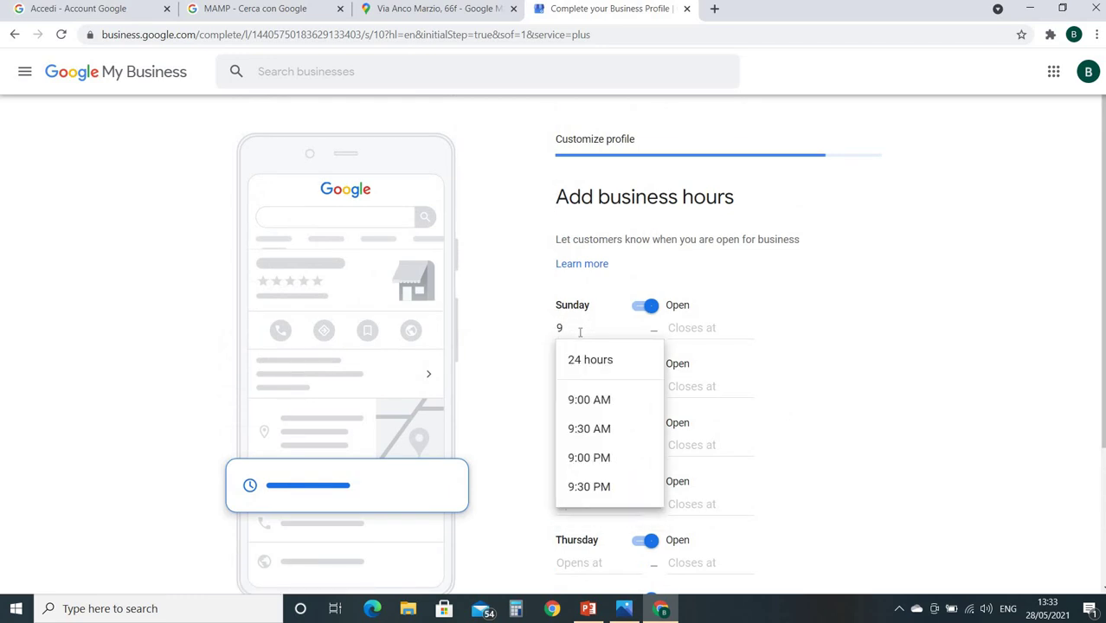
pyautogui.click(594, 430)
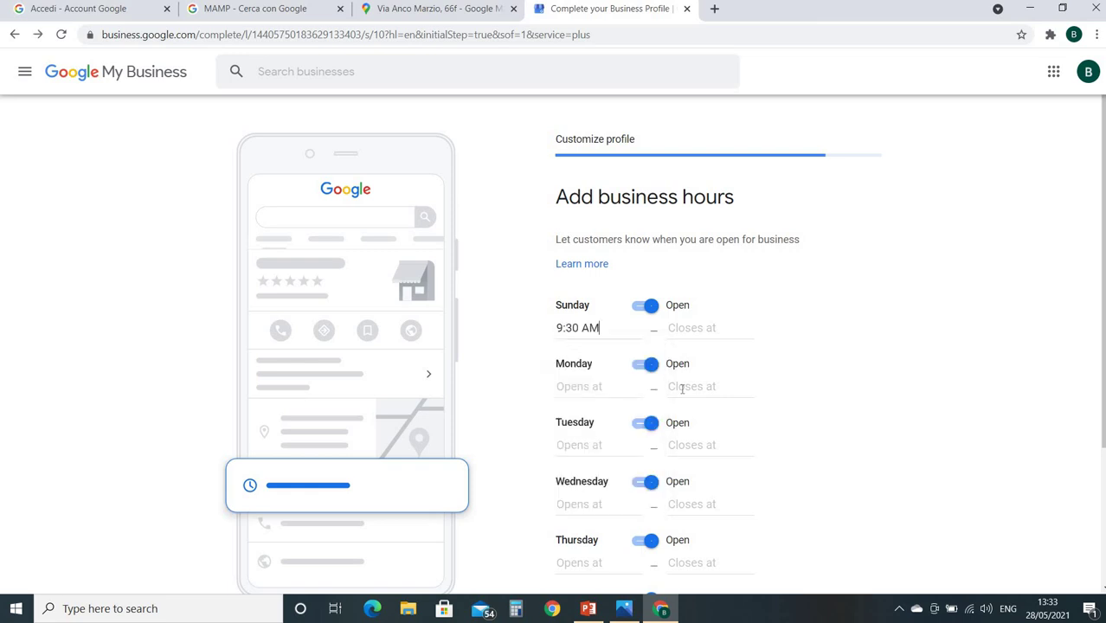
pyautogui.click(701, 335)
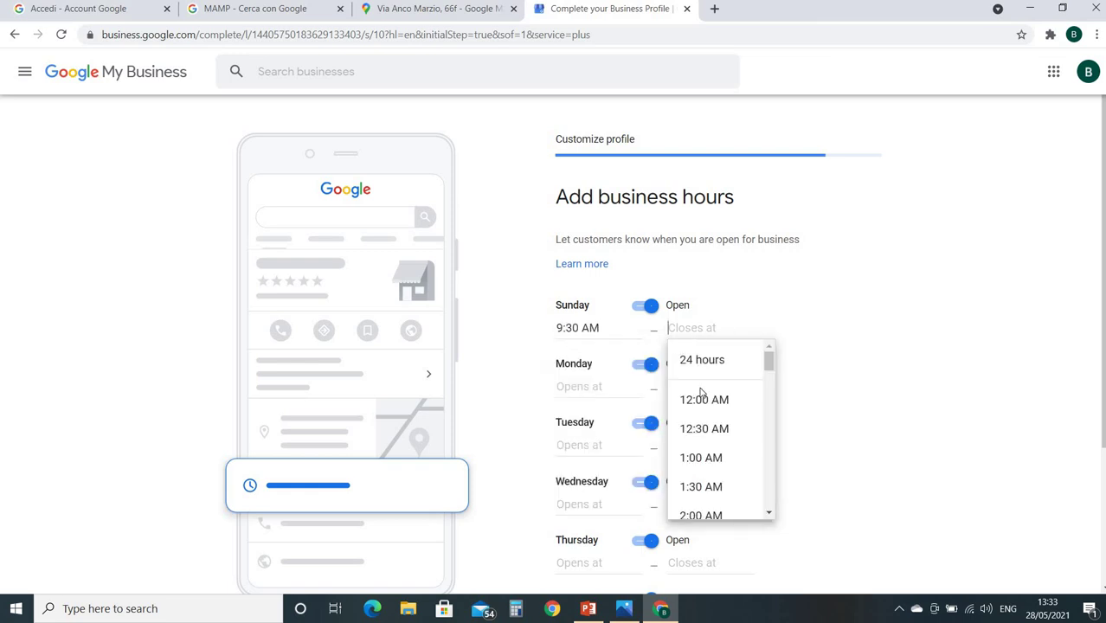
pyautogui.scroll(-6, 701, 394)
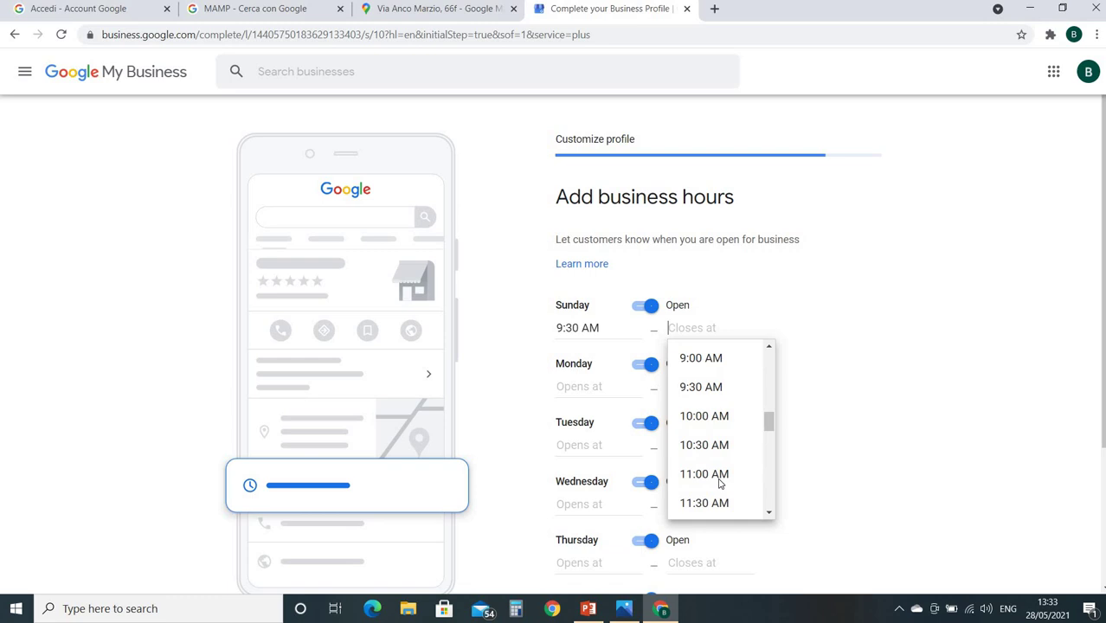
pyautogui.scroll(-4, 718, 480)
pyautogui.scroll(1, 712, 459)
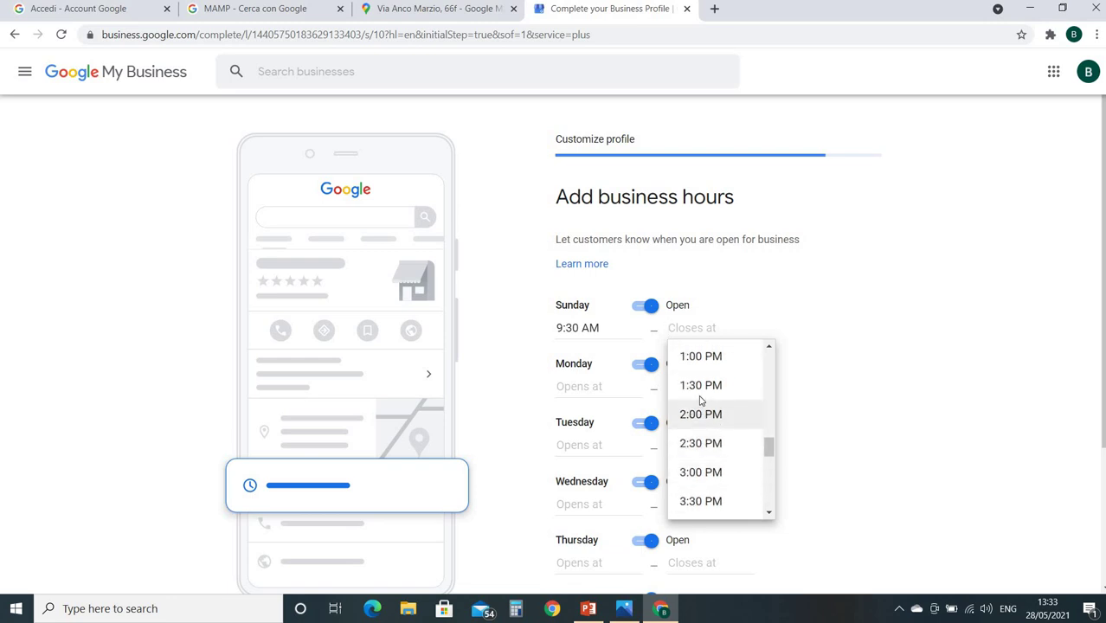
pyautogui.click(699, 387)
# Add a second Sunday shift from 4:00 PM to 8:00 PM.
pyautogui.click(827, 331)
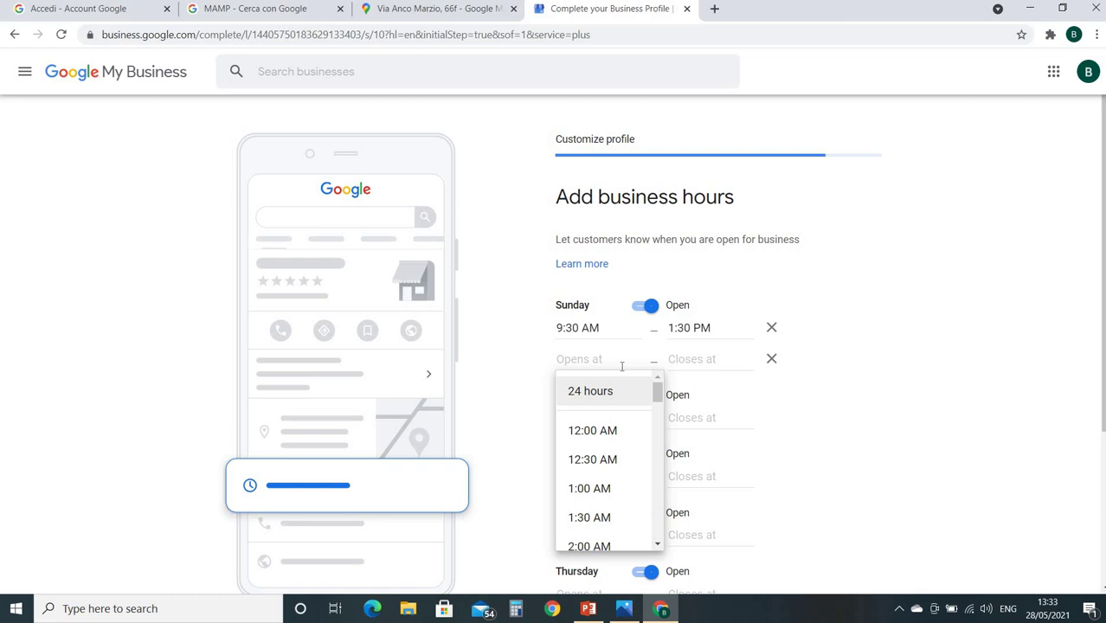
pyautogui.scroll(-5, 625, 477)
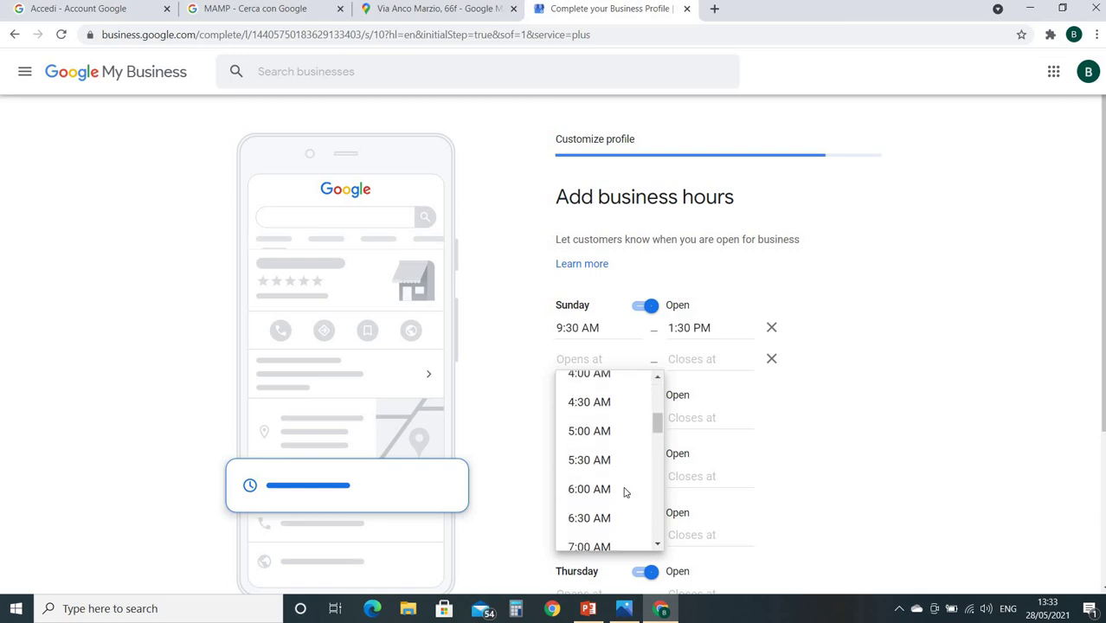
pyautogui.scroll(-4, 619, 485)
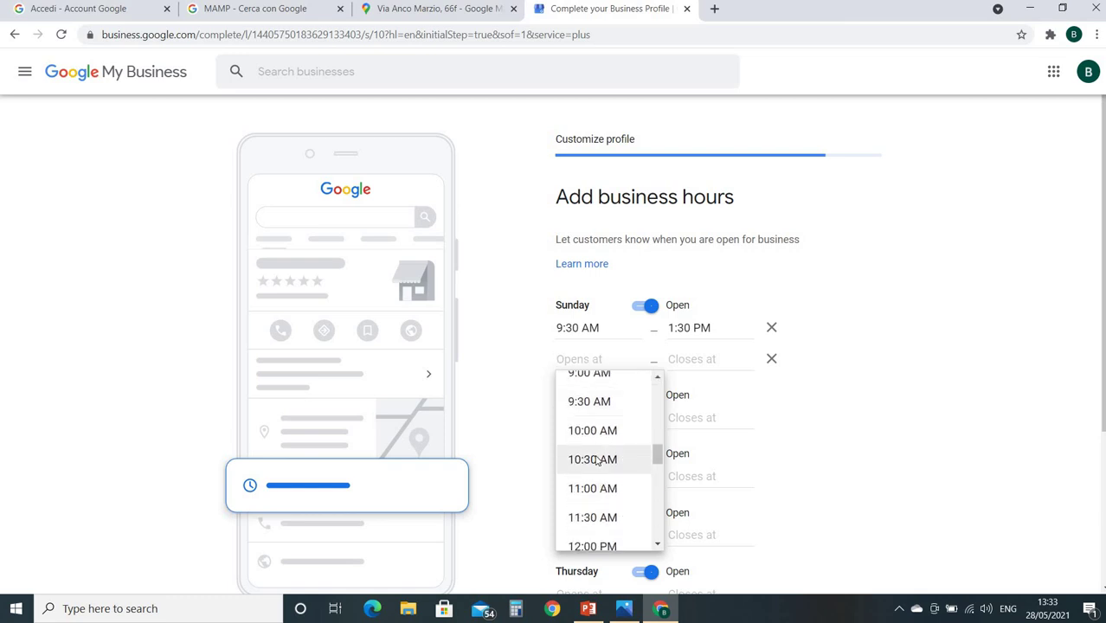
pyautogui.scroll(-2, 597, 461)
pyautogui.click(595, 490)
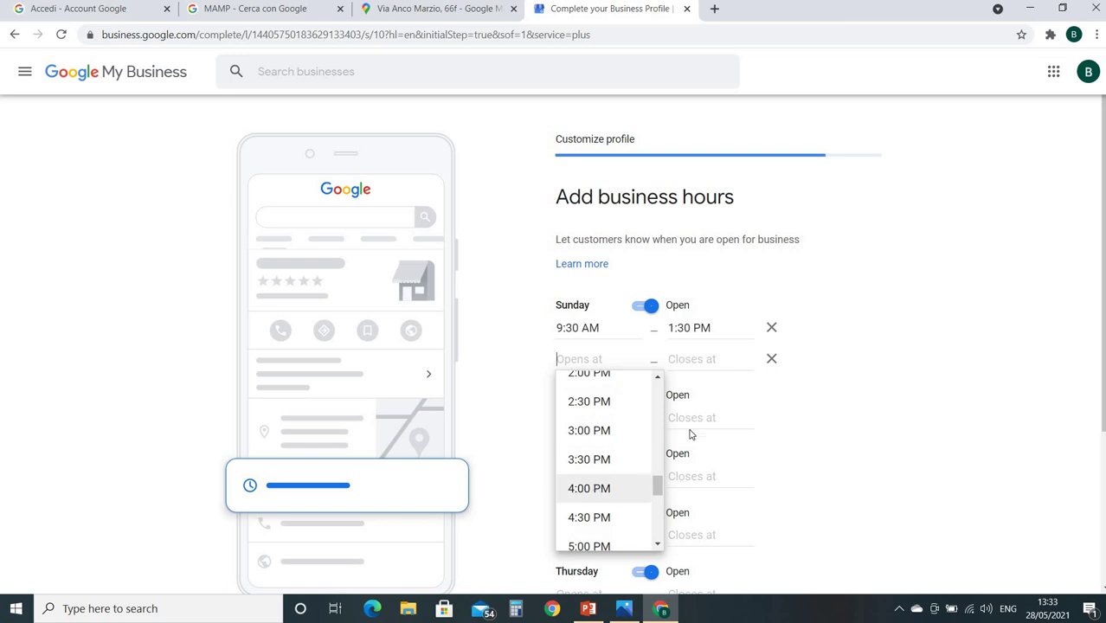
pyautogui.click(708, 362)
pyautogui.scroll(-10, 718, 489)
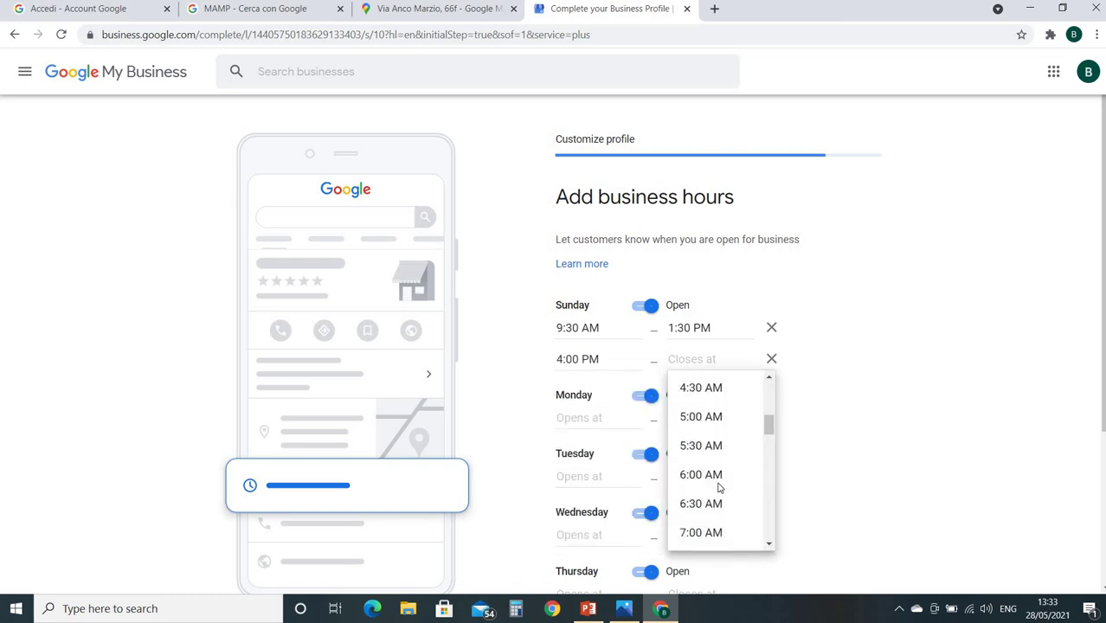
pyautogui.write('8')
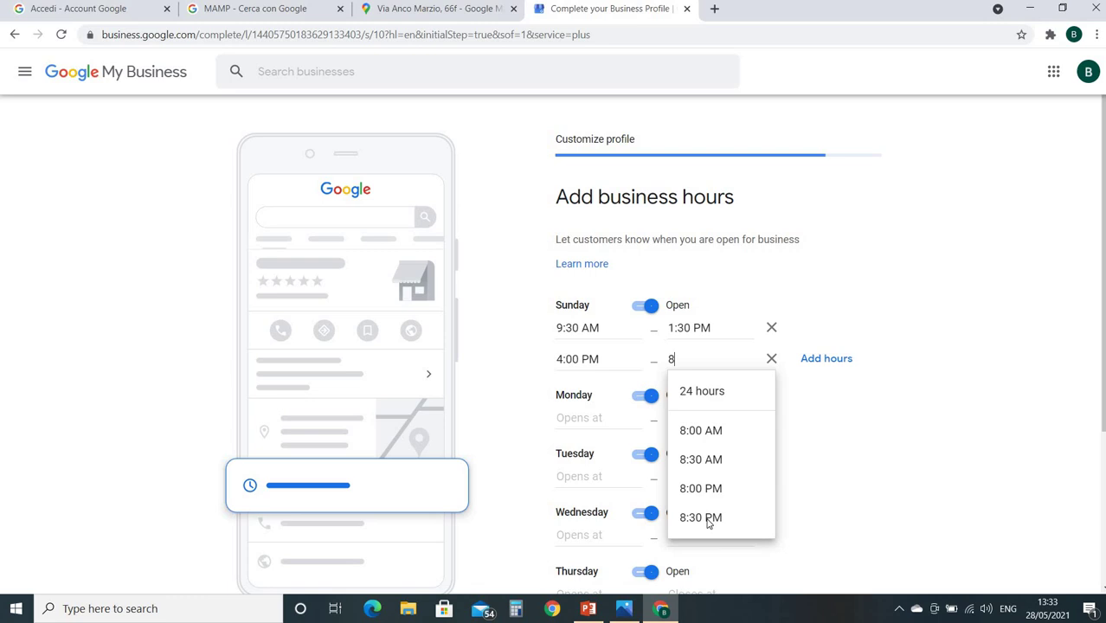
pyautogui.click(696, 489)
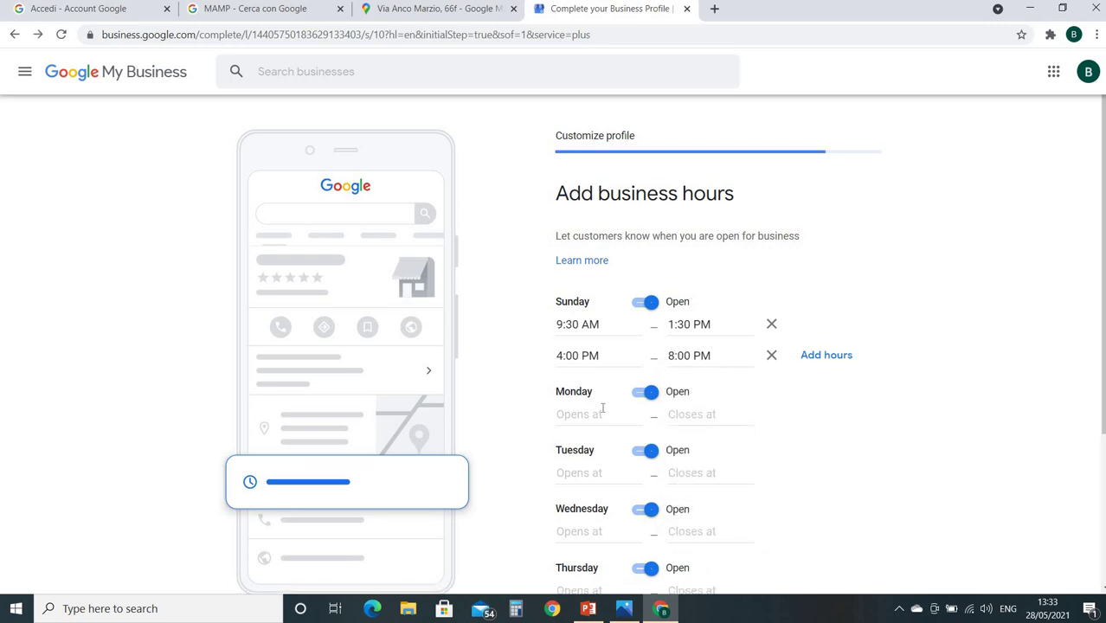
pyautogui.scroll(-1, 600, 405)
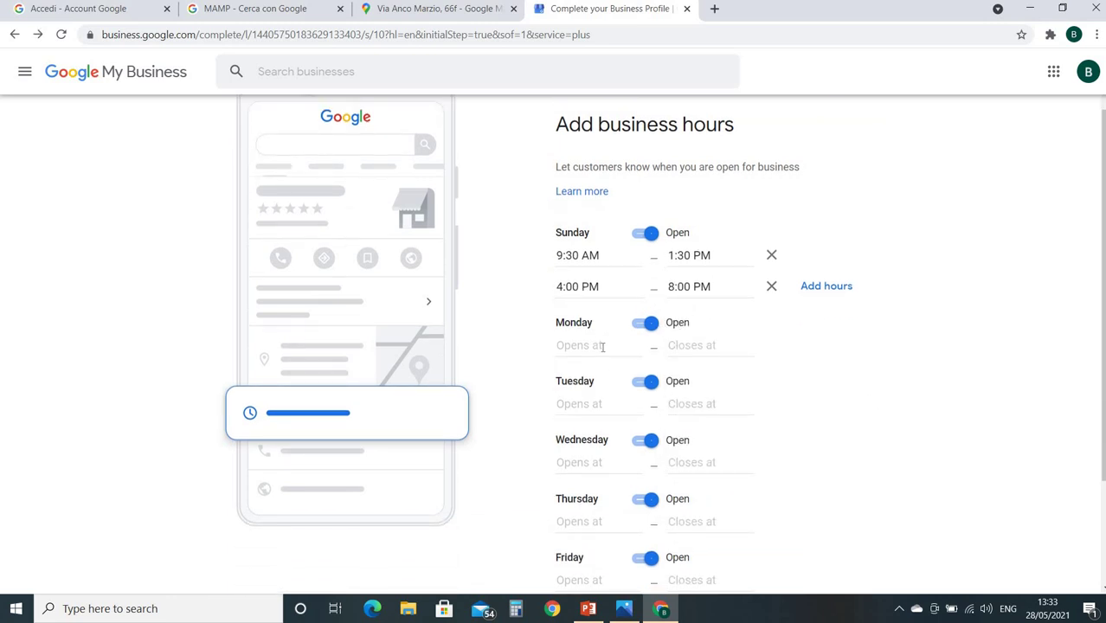
pyautogui.scroll(-2, 614, 398)
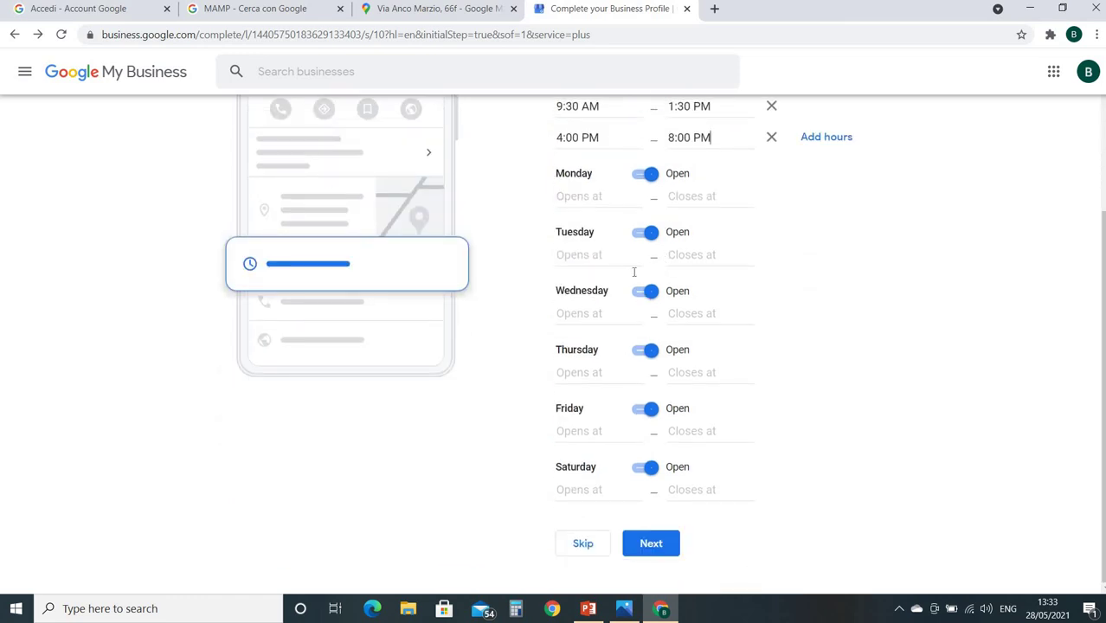
pyautogui.scroll(1, 633, 271)
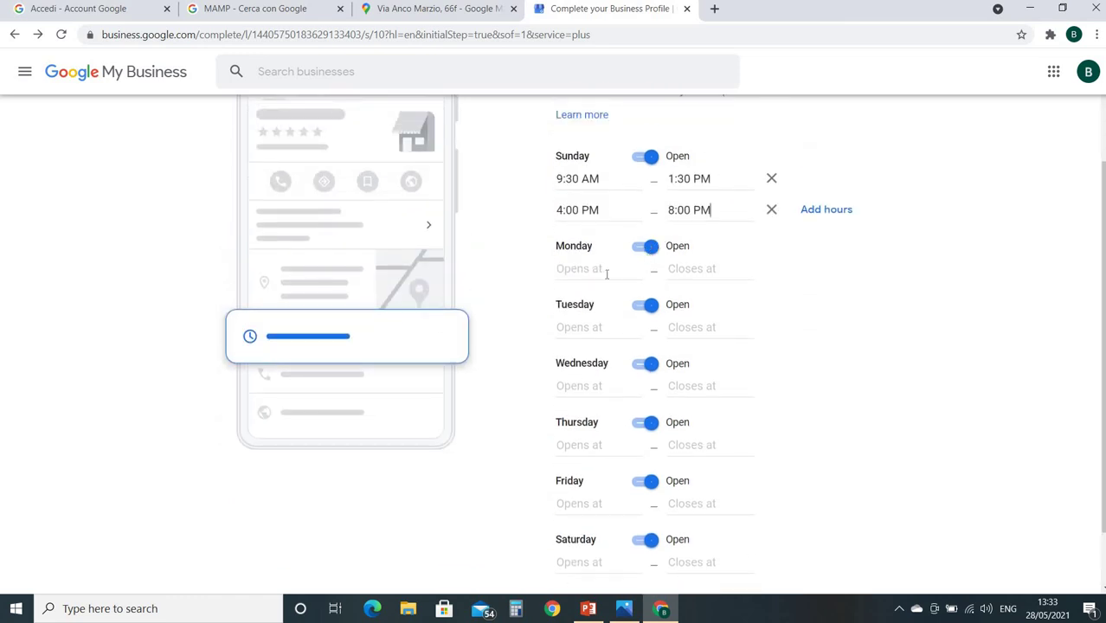
# Set Monday's first shift to 9:30 AM–1:30 PM, correcting the mistaken 1:30 AM close.
pyautogui.click(605, 270)
pyautogui.scroll(-2, 610, 386)
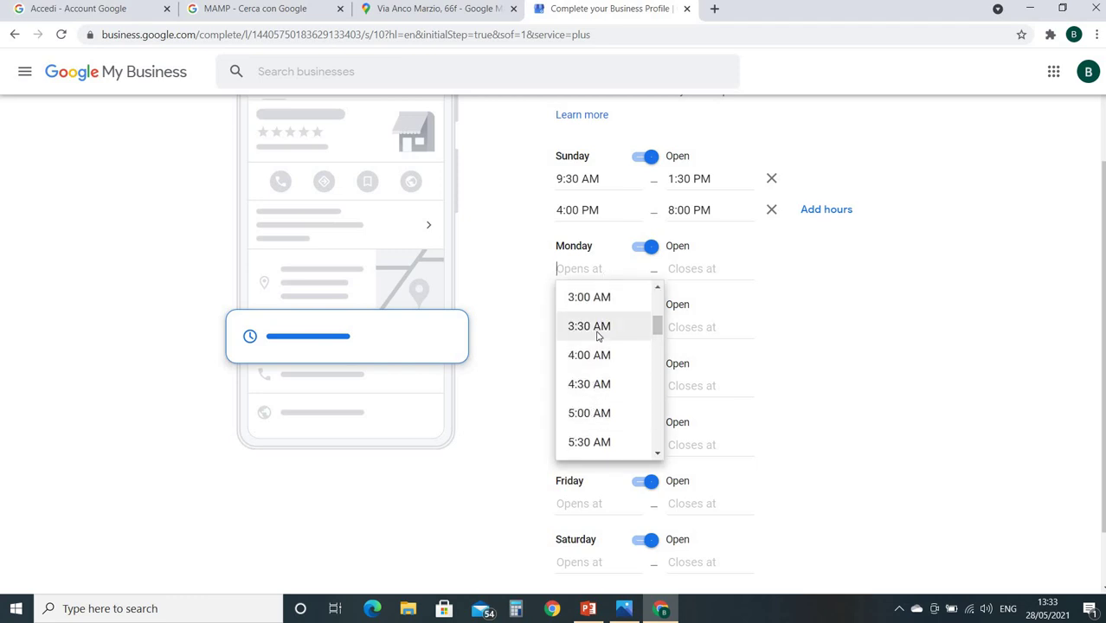
pyautogui.scroll(-1, 597, 357)
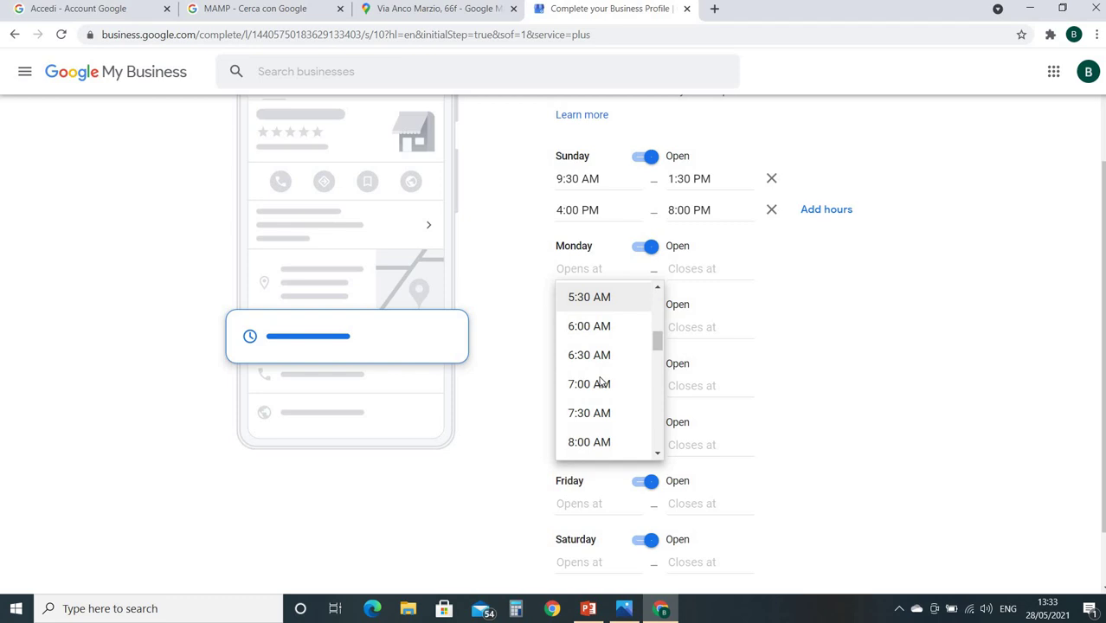
pyautogui.scroll(-1, 600, 383)
pyautogui.write('9')
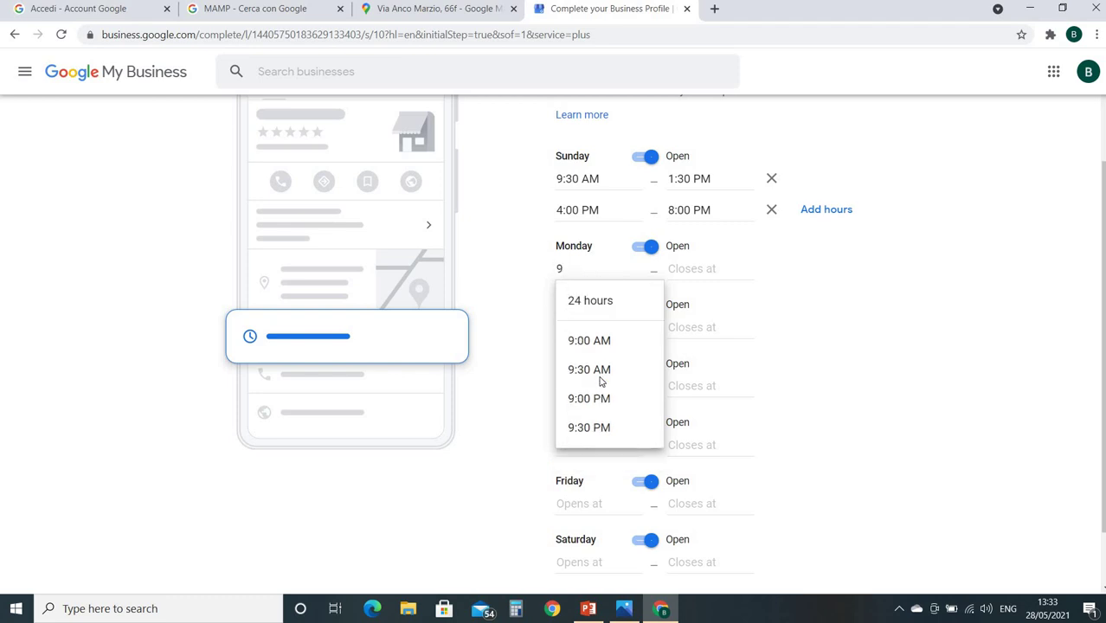
pyautogui.click(611, 371)
pyautogui.click(711, 270)
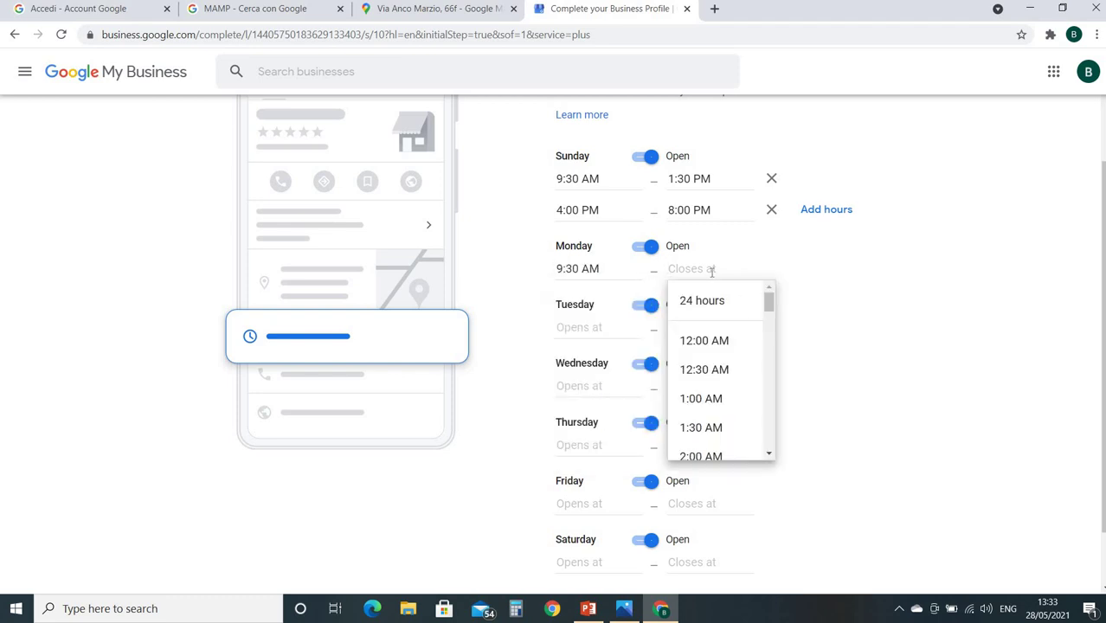
pyautogui.click(711, 427)
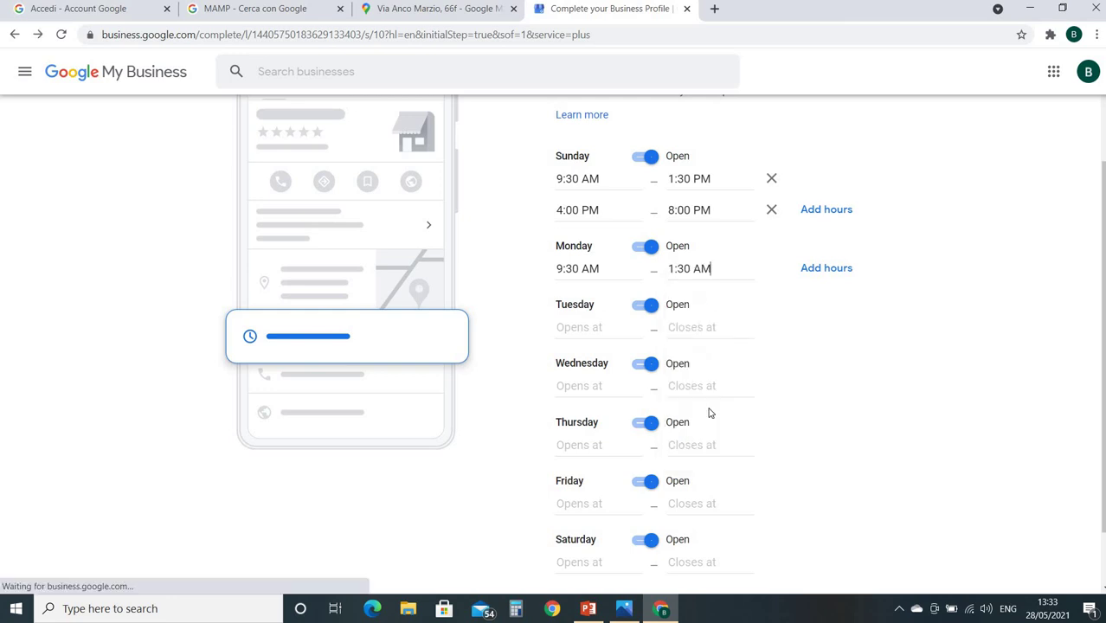
pyautogui.click(728, 270)
pyautogui.press('BackSpace')
pyautogui.press('BackSpace')
pyautogui.press('BackSpace')
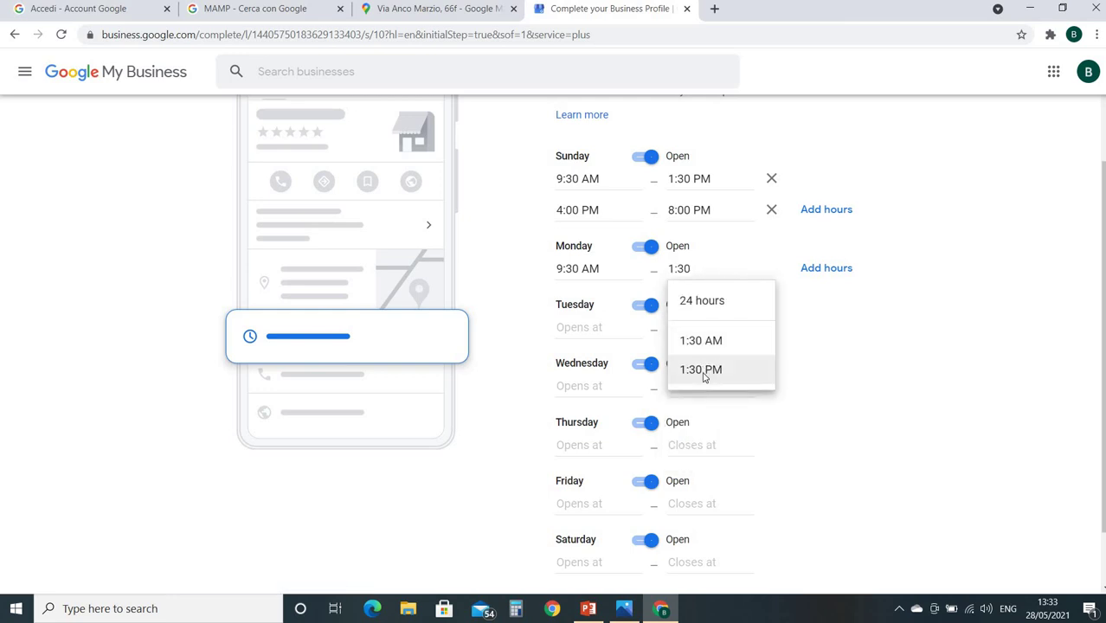
pyautogui.click(704, 375)
# Add a second Monday shift starting 4:00 PM and set Wednesday's closing time to 1:30 PM.
pyautogui.click(826, 267)
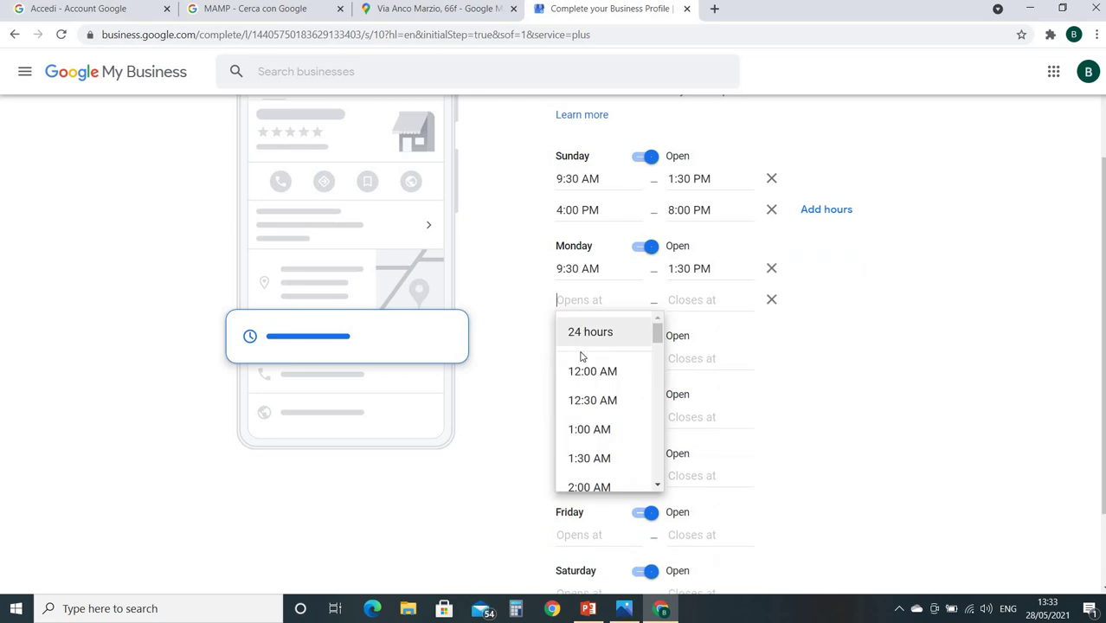
pyautogui.write('4')
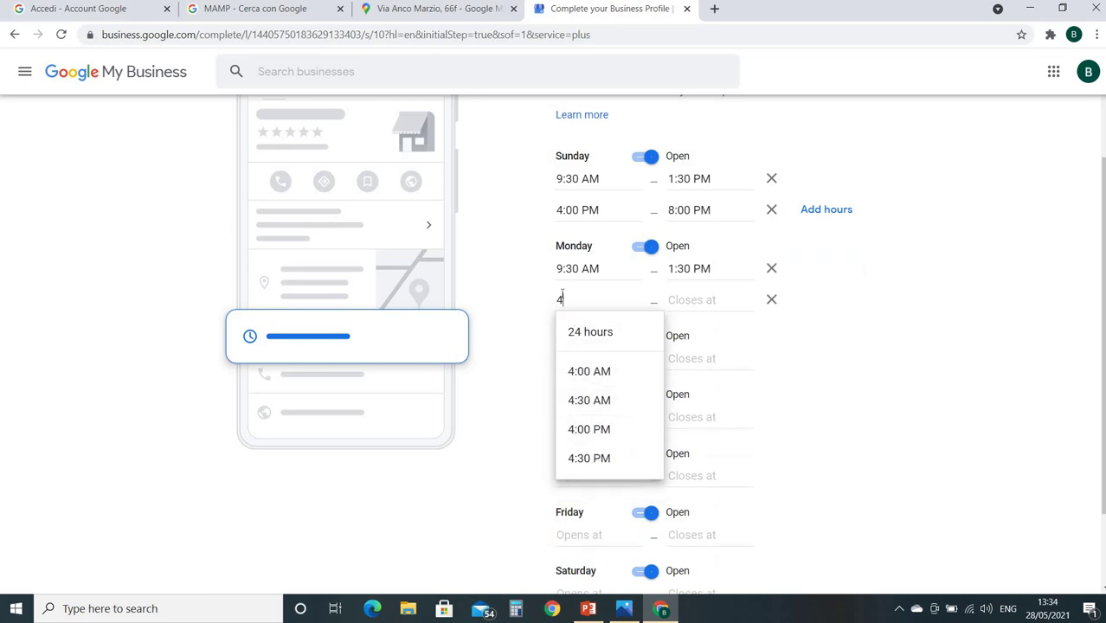
pyautogui.click(597, 431)
pyautogui.click(702, 299)
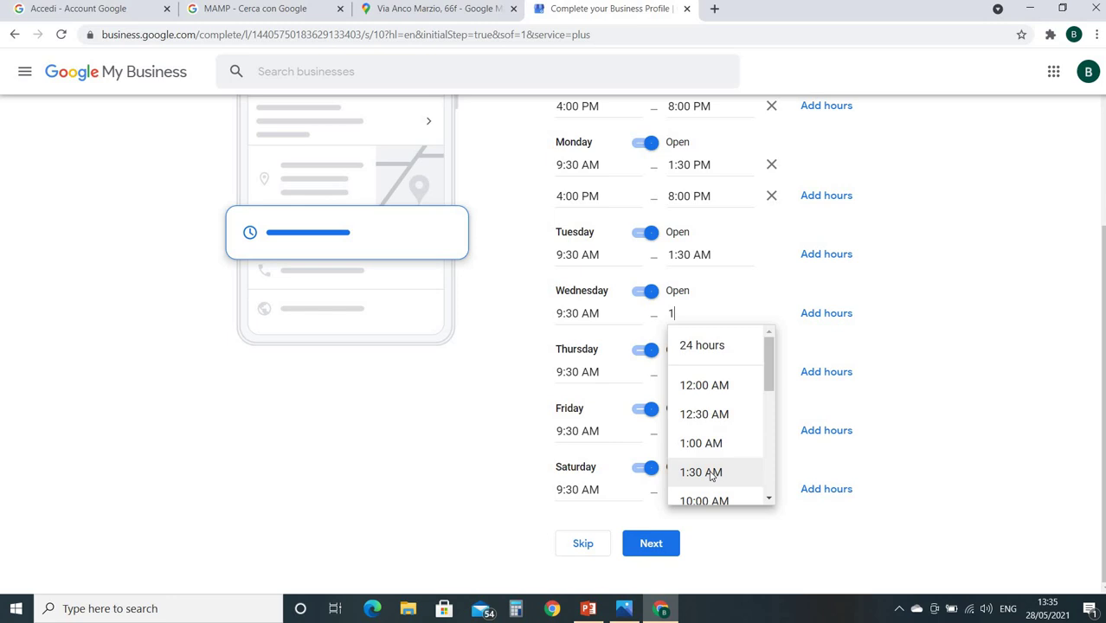
pyautogui.scroll(-3, 711, 475)
pyautogui.click(706, 477)
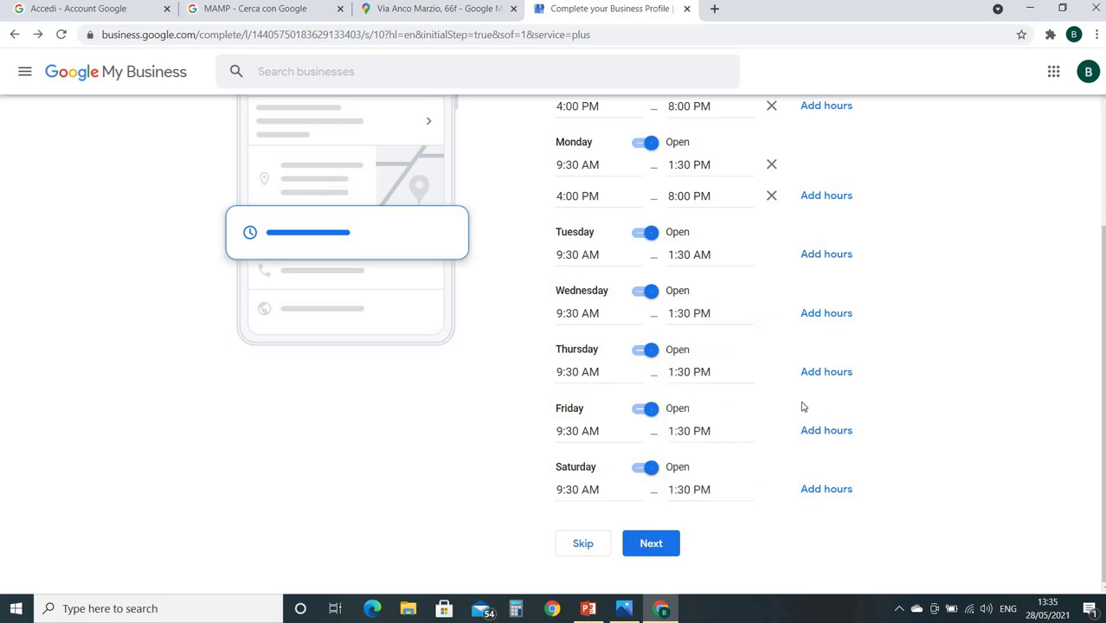
pyautogui.scroll(5, 914, 425)
pyautogui.scroll(-3, 900, 288)
pyautogui.scroll(5, 900, 373)
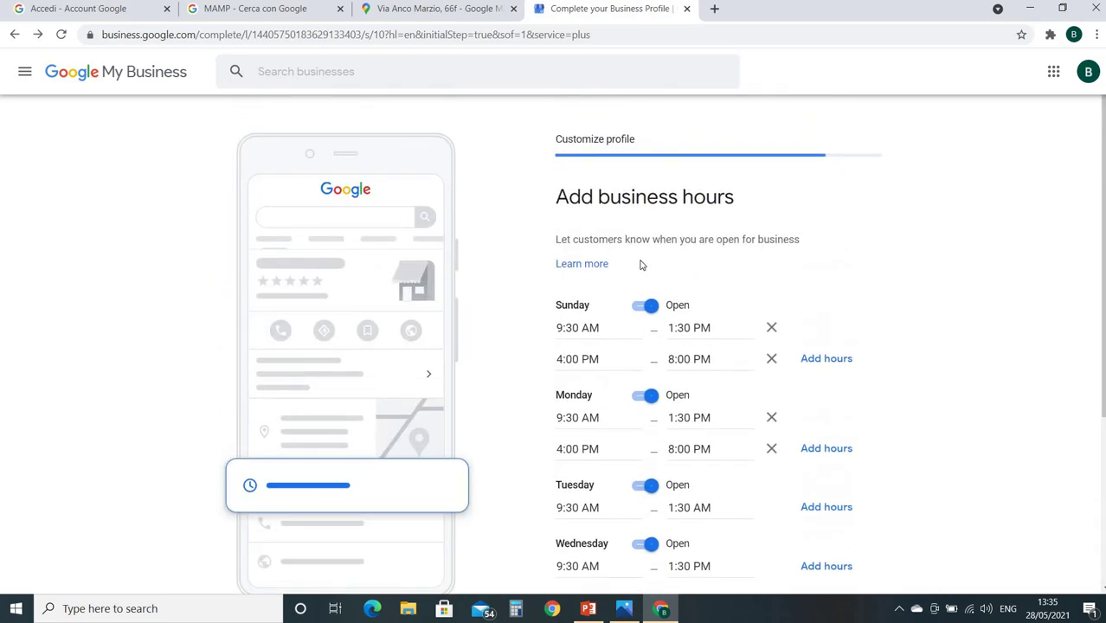
pyautogui.scroll(-1, 744, 352)
pyautogui.scroll(-3, 745, 351)
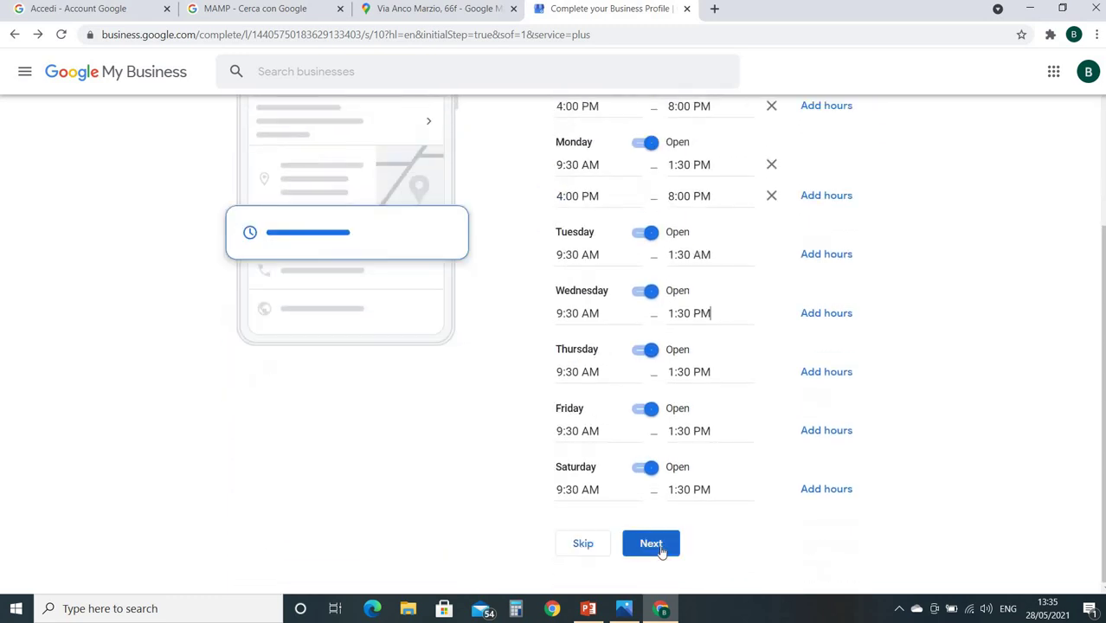
# Save the hours, skip messaging, and enter the description 'DIGI MOBILE OFFICIAL STORE'.
pyautogui.click(659, 547)
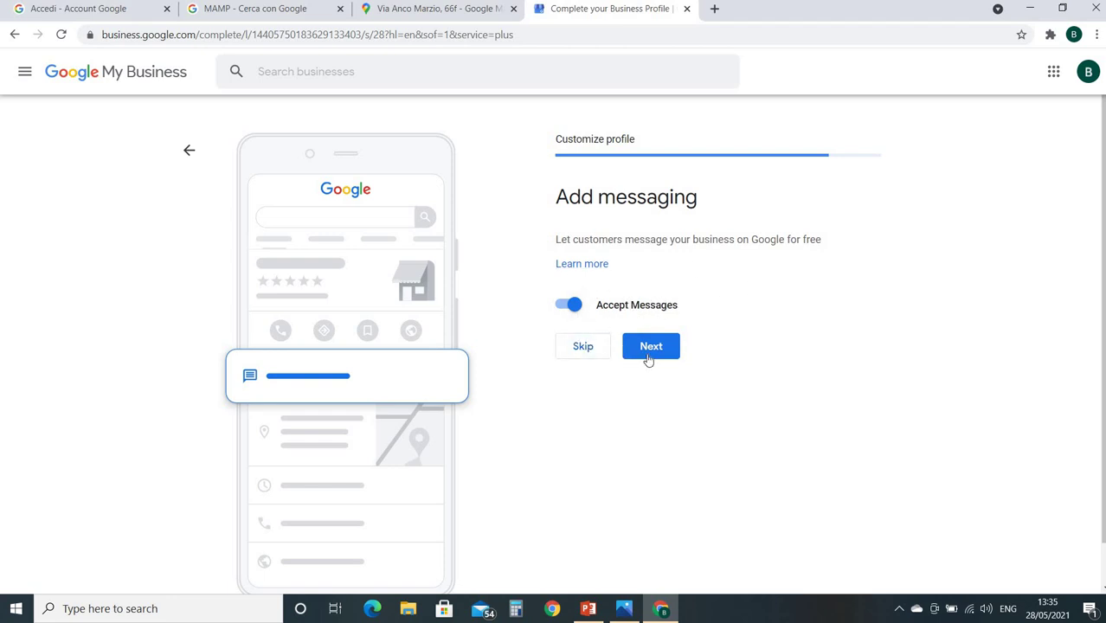
pyautogui.click(583, 347)
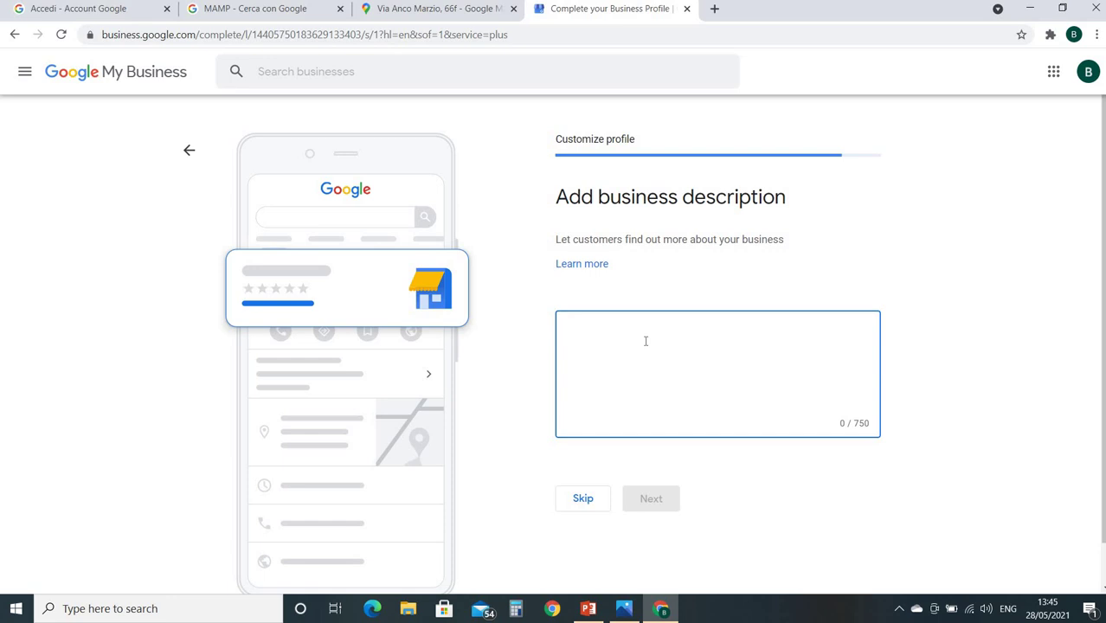
pyautogui.write('D')
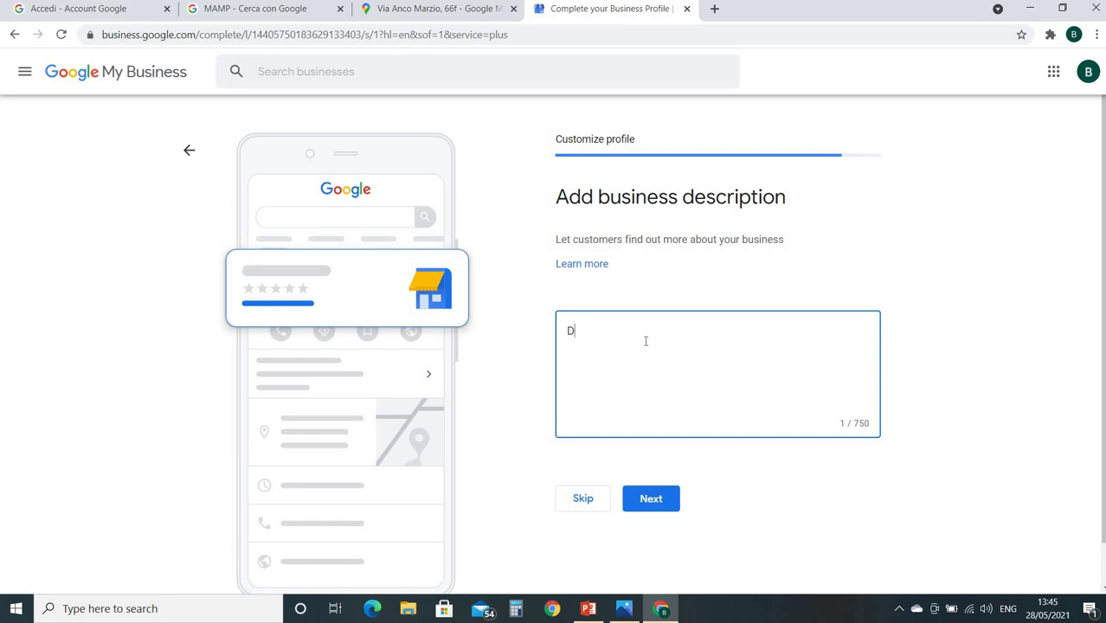
pyautogui.write('IGI MOBIL')
pyautogui.write('E OFFICIAL STORE')
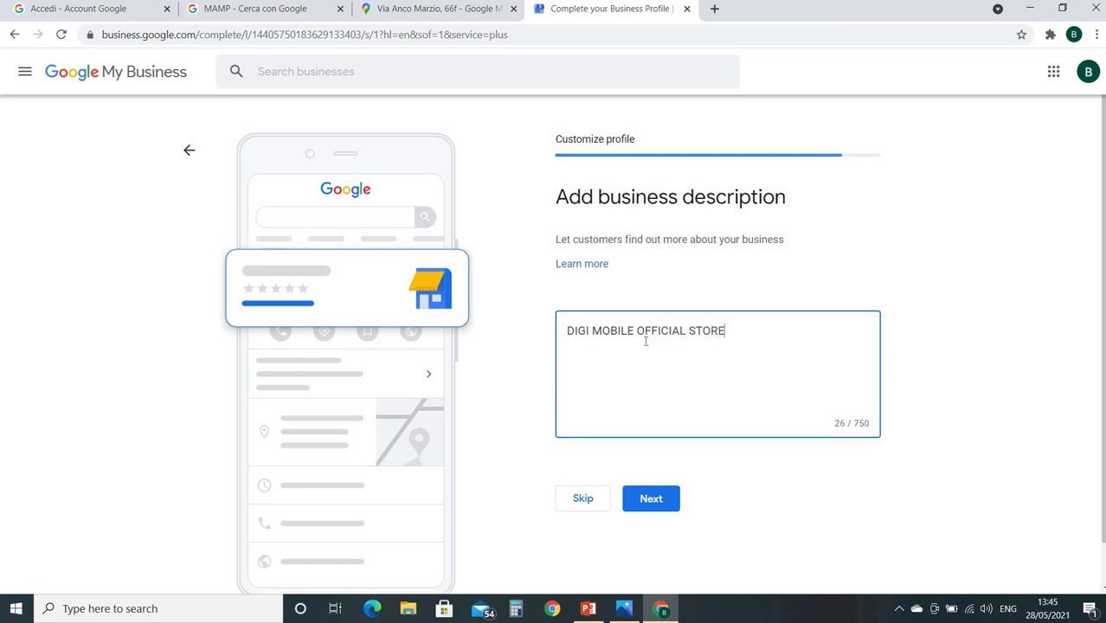
# Save the description, then skip adding photos and decline the €80 advertising credit.
pyautogui.click(654, 500)
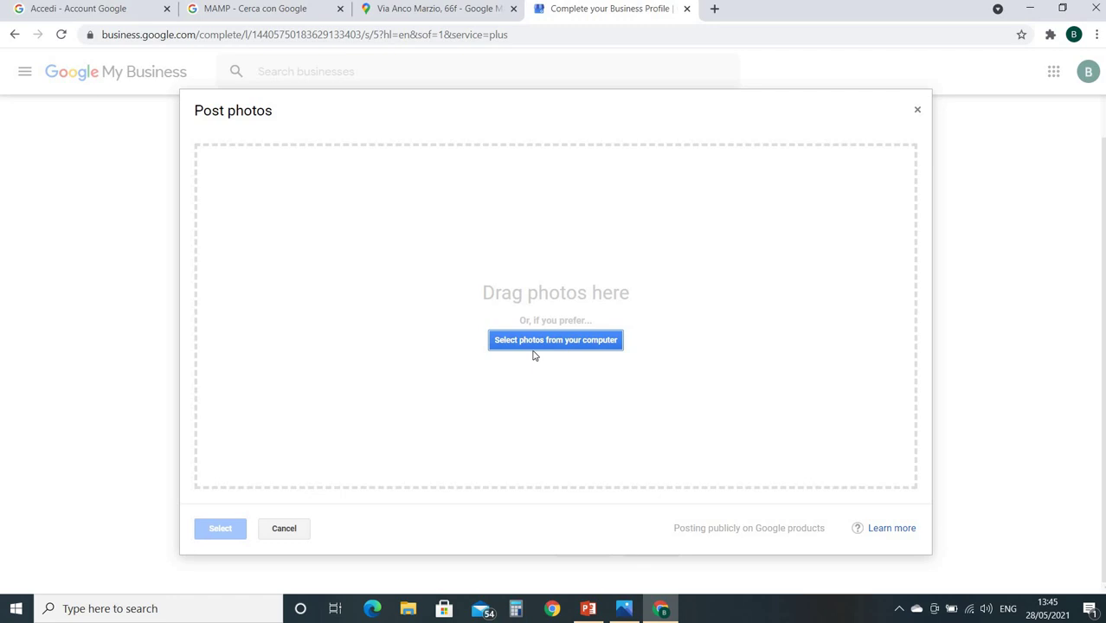
pyautogui.click(282, 528)
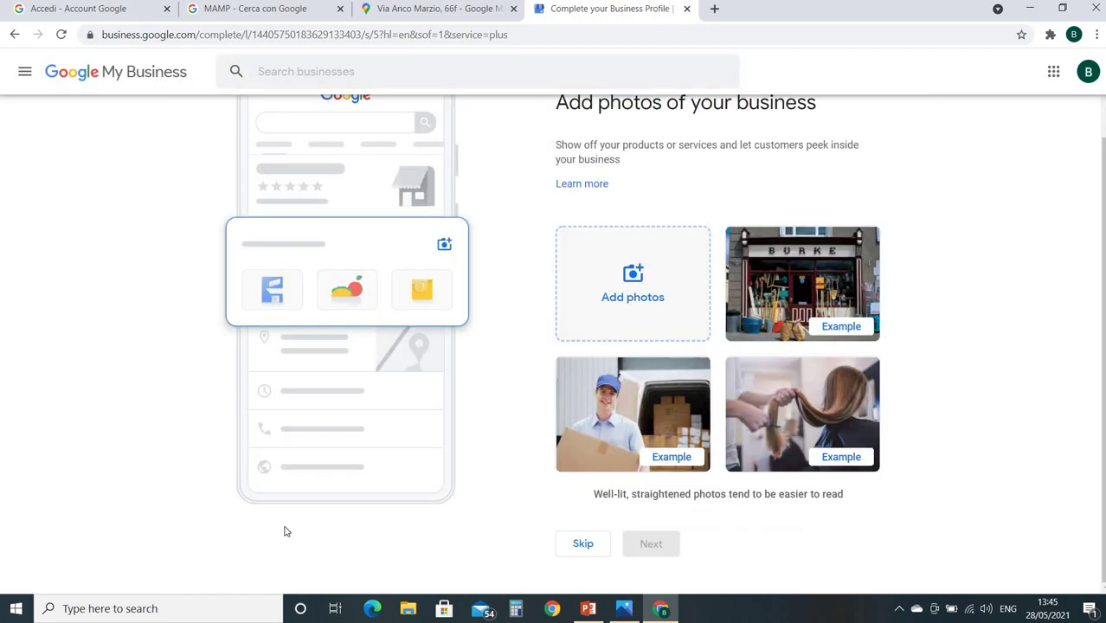
pyautogui.click(582, 545)
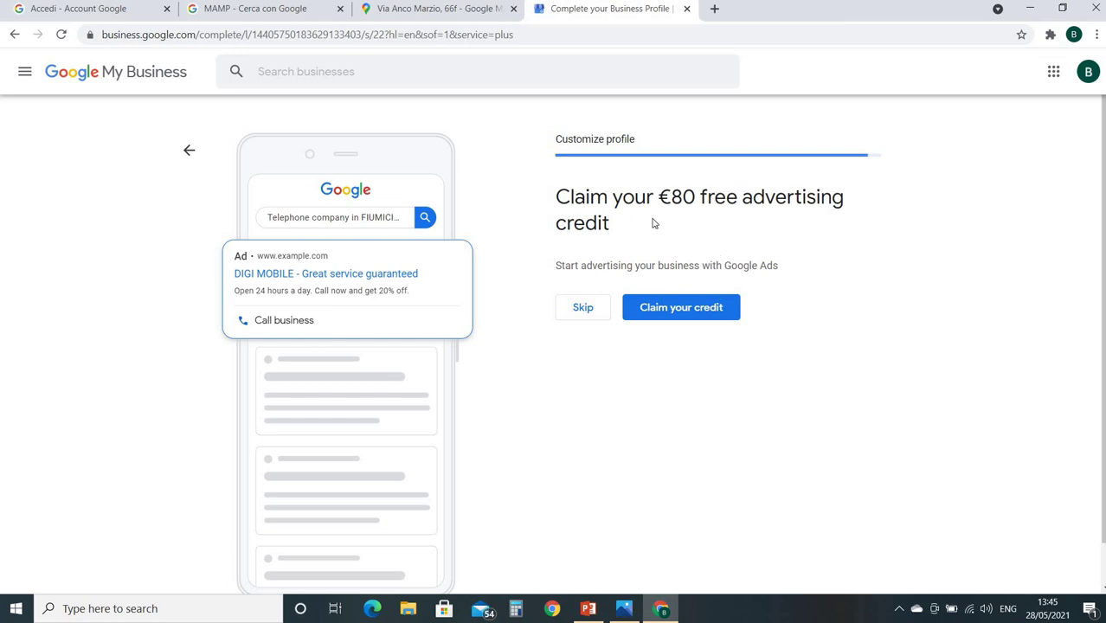
pyautogui.click(639, 305)
pyautogui.click(590, 310)
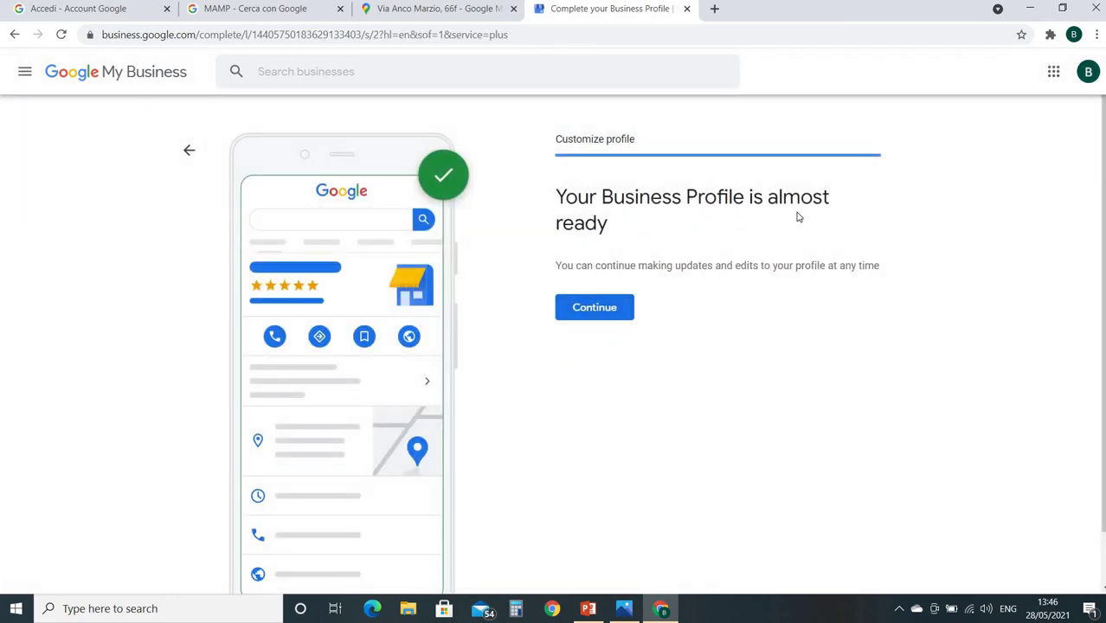
# Continue to the DIGI MOBILE dashboard and answer the setup survey with Somewhat difficult.
pyautogui.click(595, 305)
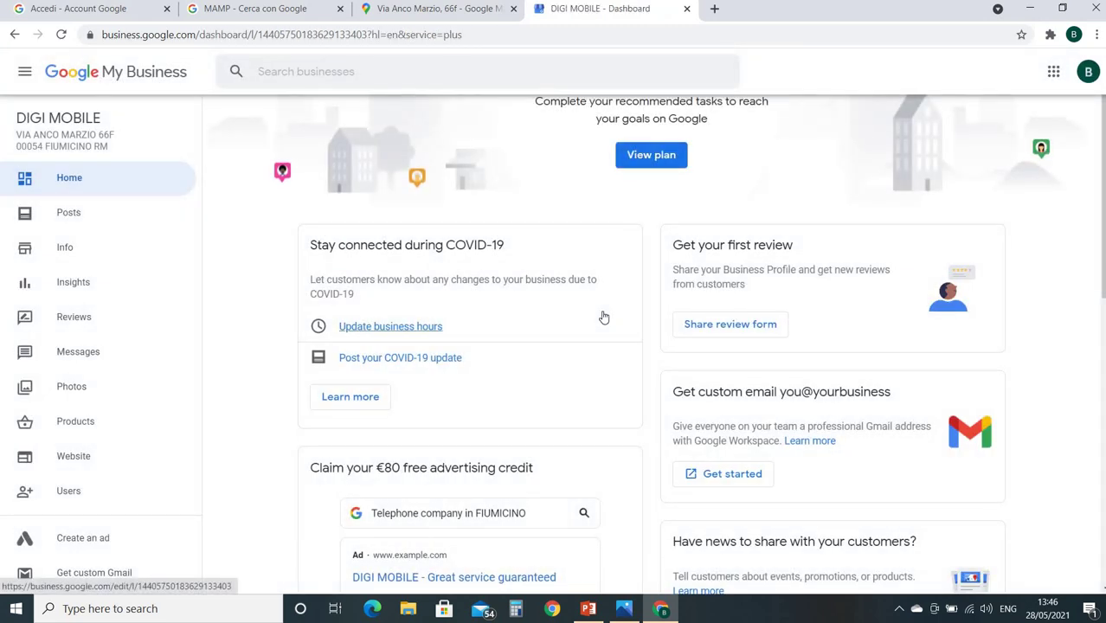
pyautogui.scroll(-4, 628, 311)
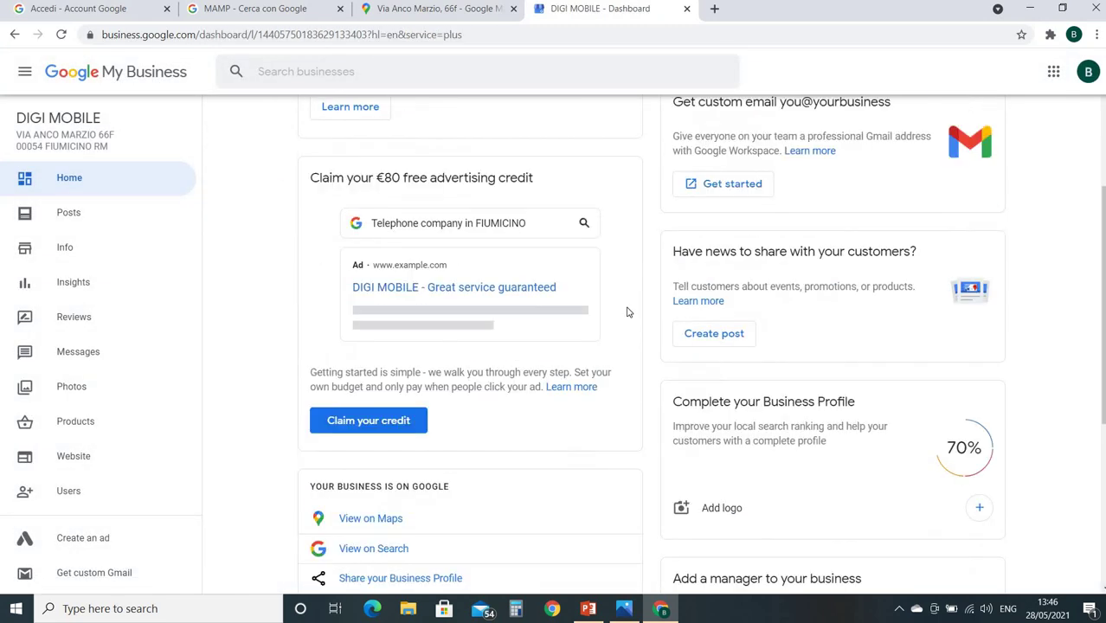
pyautogui.scroll(4, 628, 314)
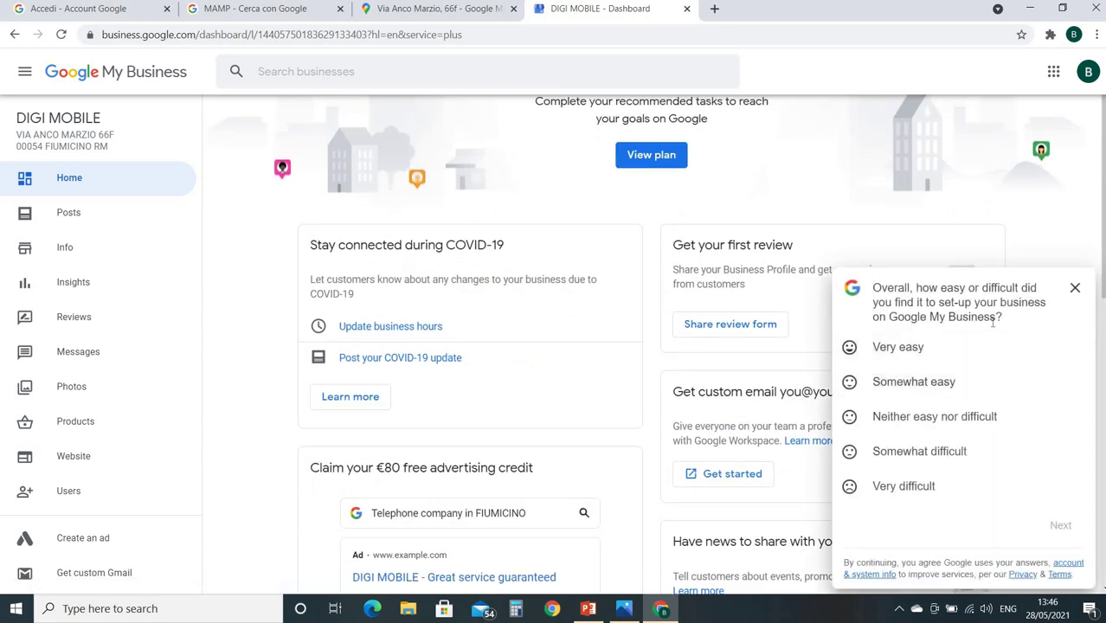
pyautogui.click(916, 462)
pyautogui.click(1075, 393)
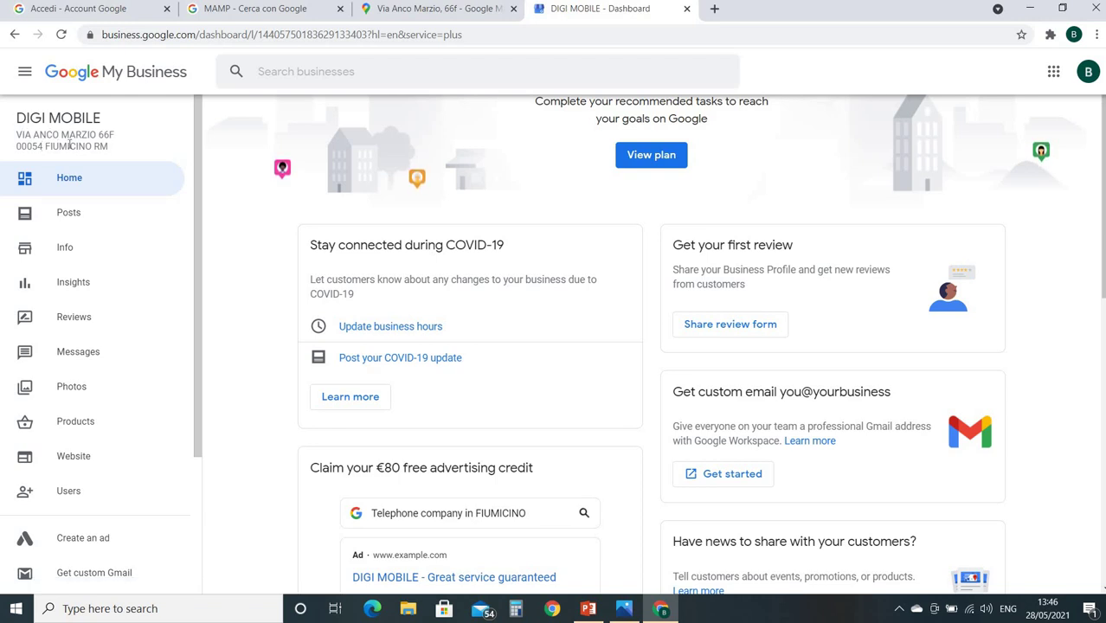
# Search Google in a new tab for 'DIGI MOBILE NEAR ME'.
pyautogui.click(714, 9)
pyautogui.write('D')
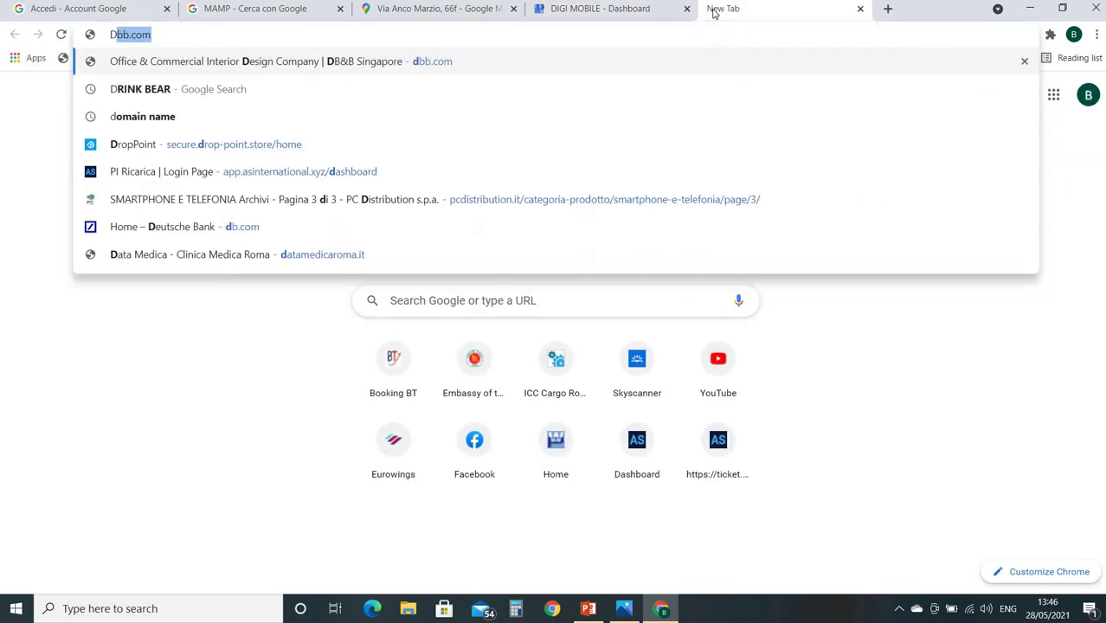
pyautogui.write('IGI MOBIL')
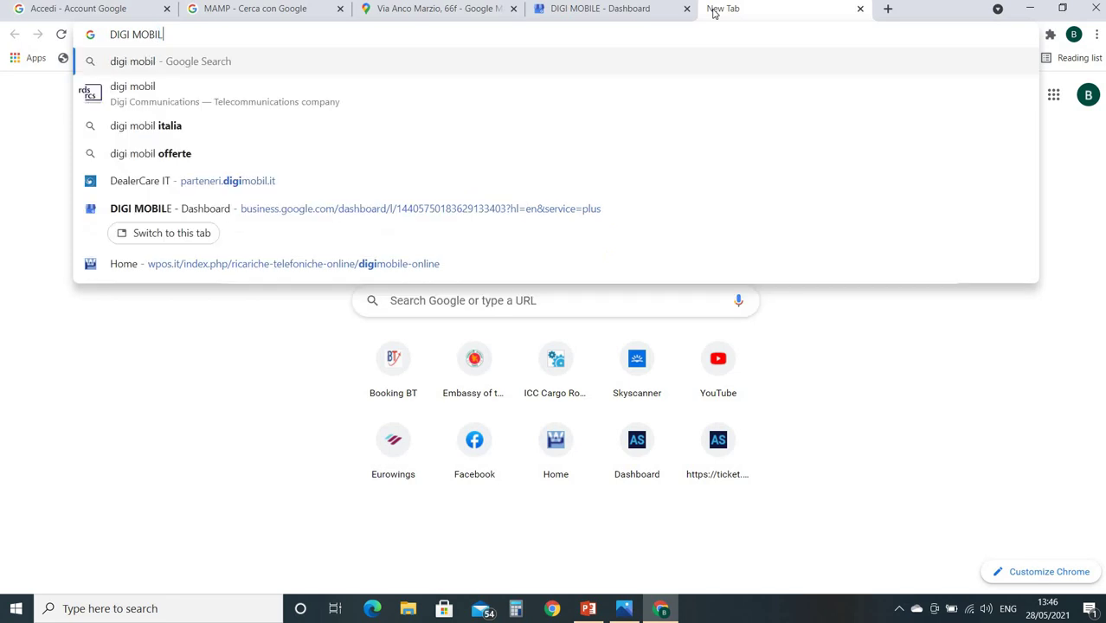
pyautogui.write('E NEA')
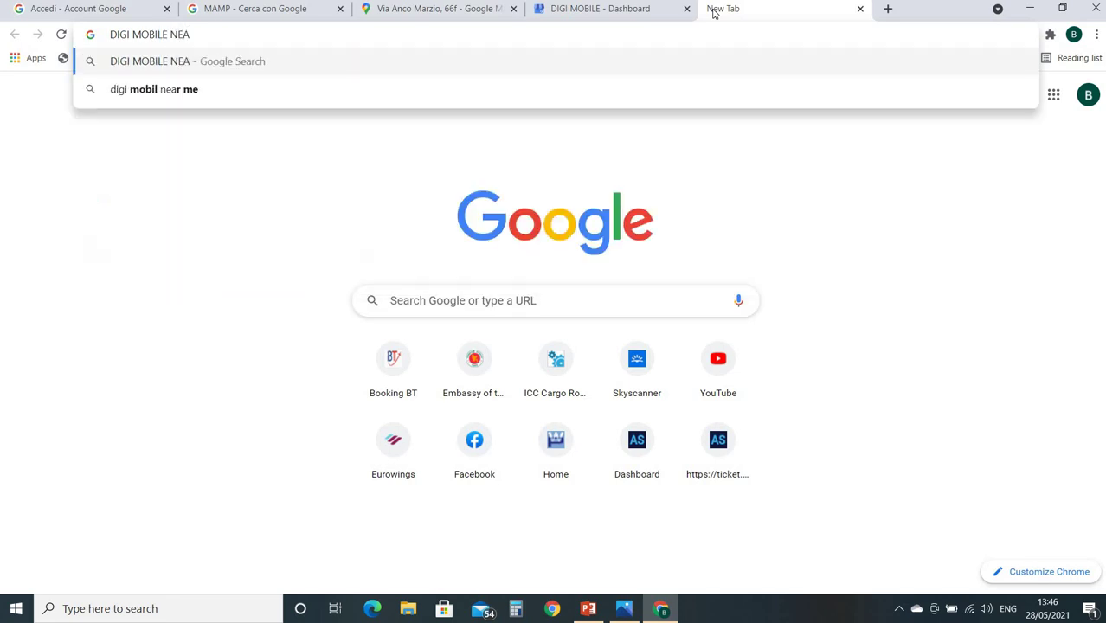
pyautogui.write('R ME')
pyautogui.press('Return')
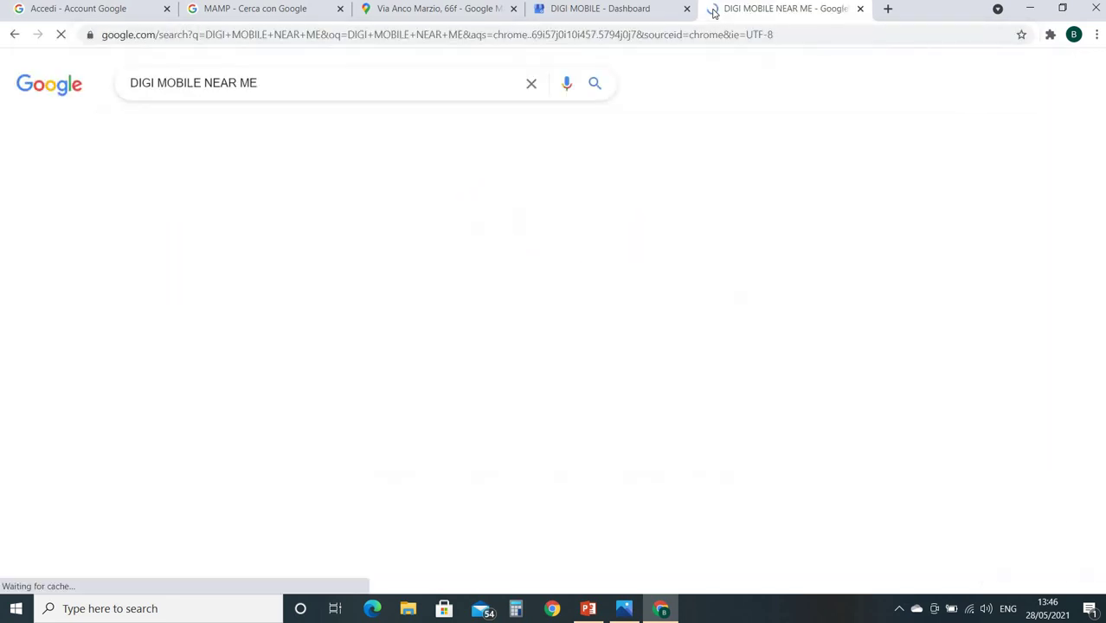
# Review the local results, open the account menu, then return to the GOOGLE LOCATION image in Photos.
pyautogui.scroll(-2, 536, 440)
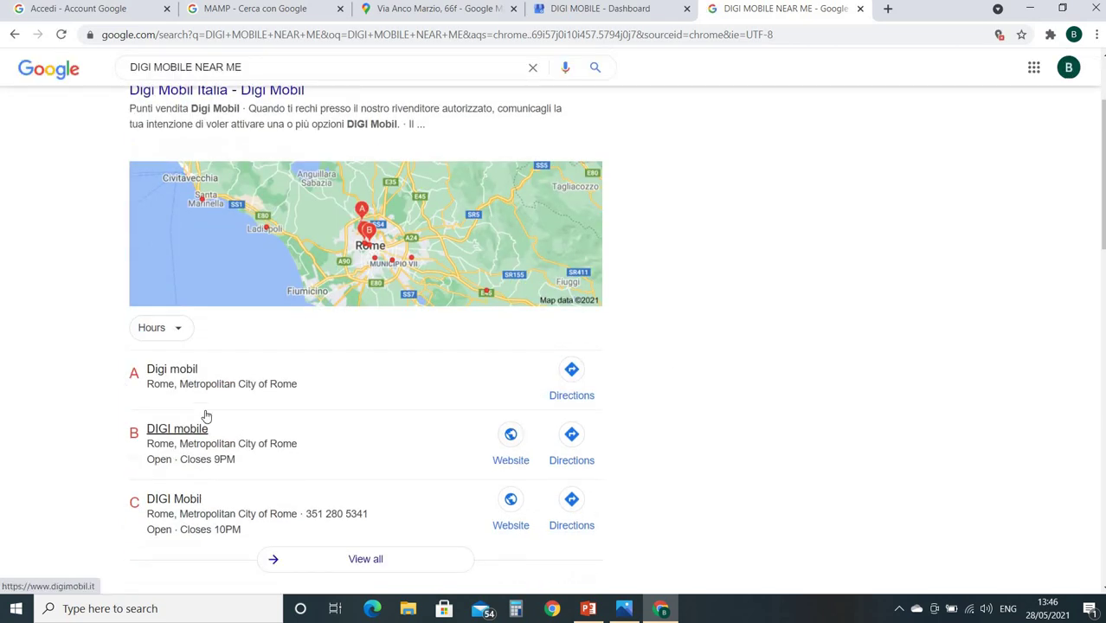
pyautogui.scroll(-1, 220, 428)
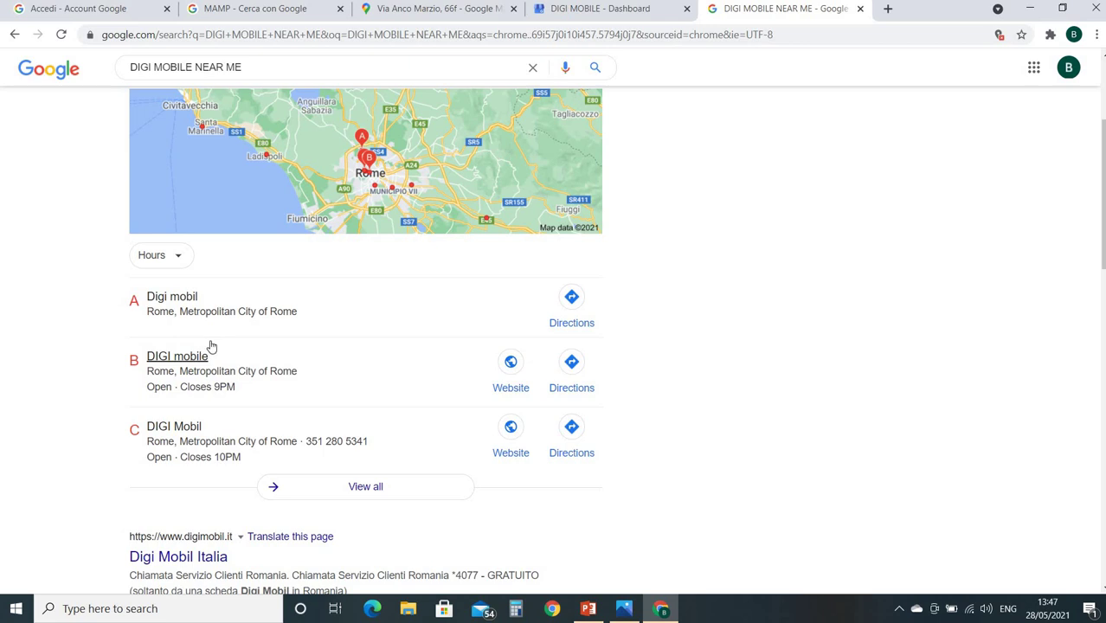
pyautogui.scroll(1, 208, 346)
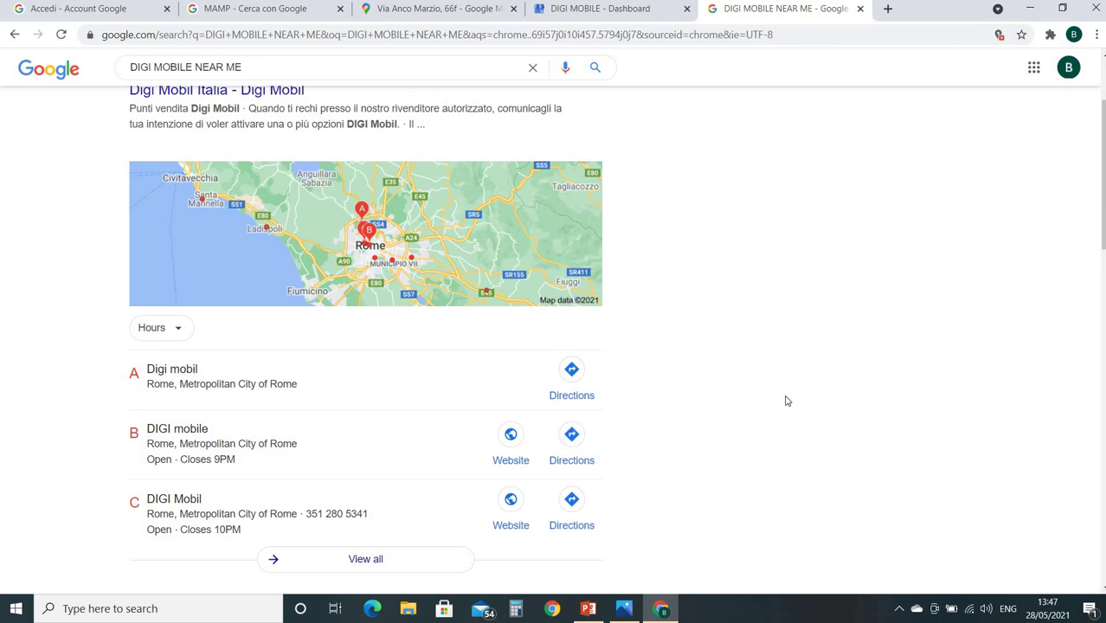
pyautogui.scroll(2, 788, 401)
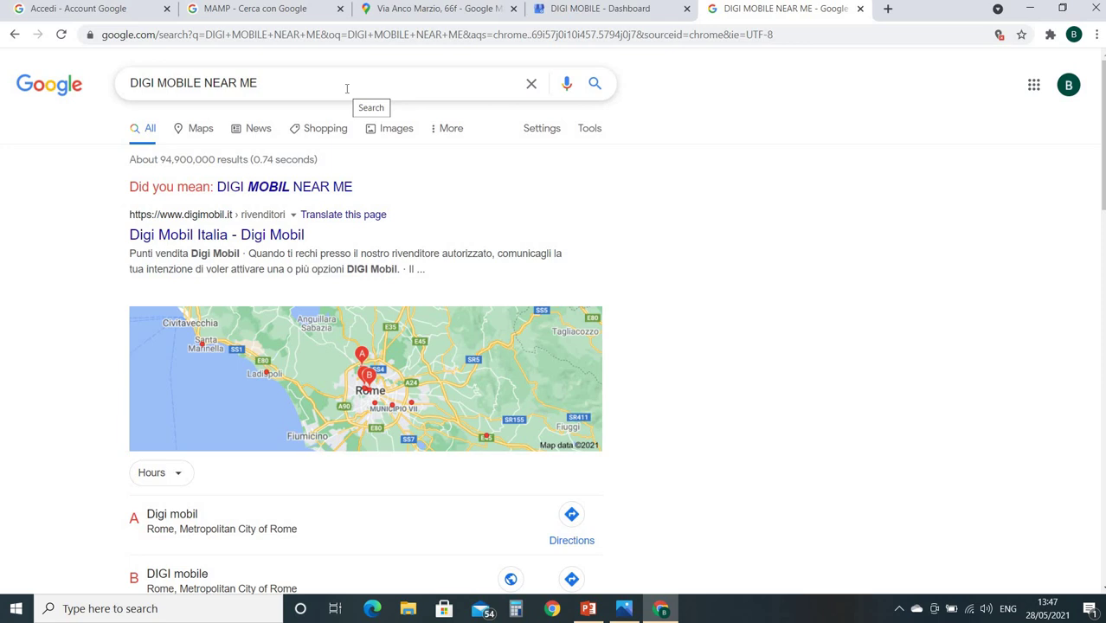
pyautogui.click(1068, 86)
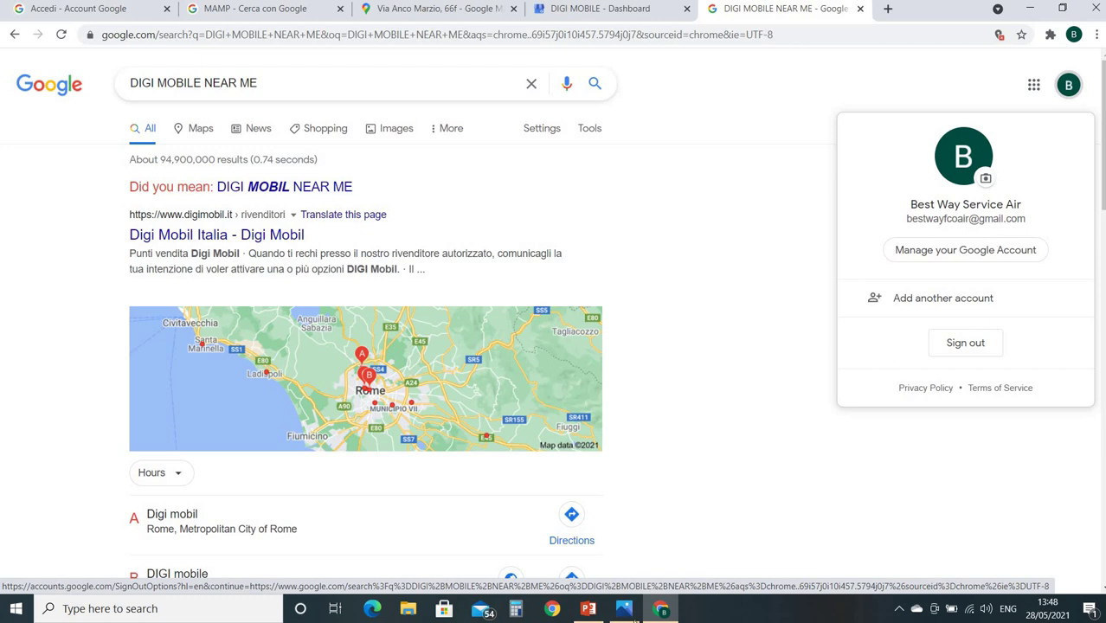
pyautogui.click(631, 610)
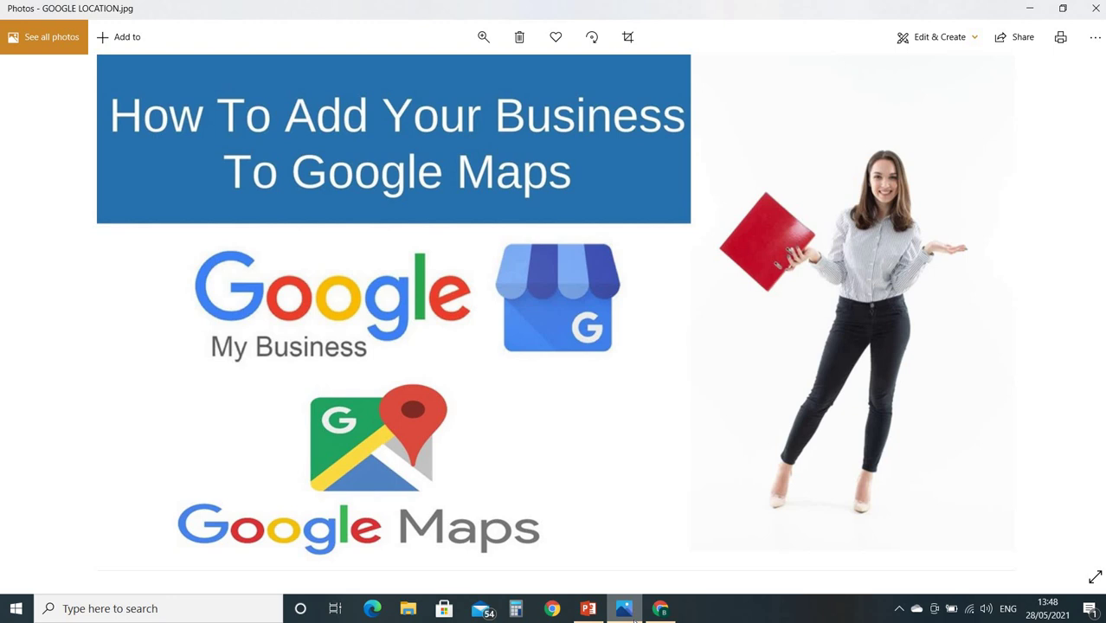